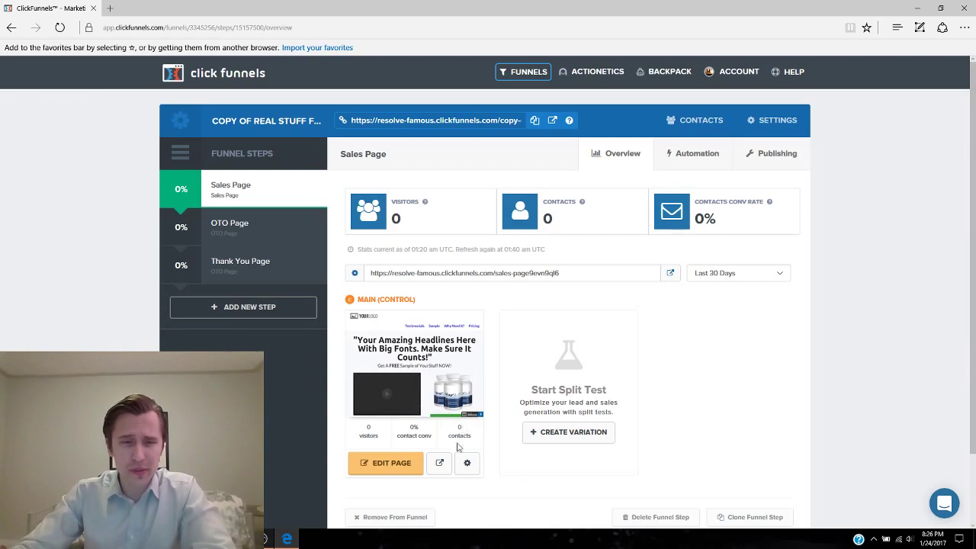
Open the Sales Page in the page editor and preview it to test where the Testimonials navigation link leads
{"action": "left_click", "coordinate": [381, 471]}
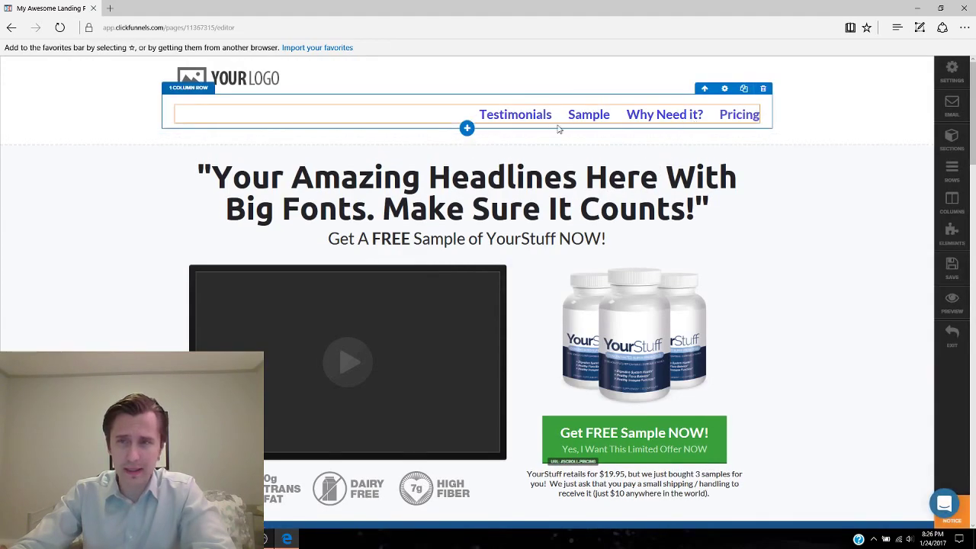
{"action": "left_click", "coordinate": [954, 302]}
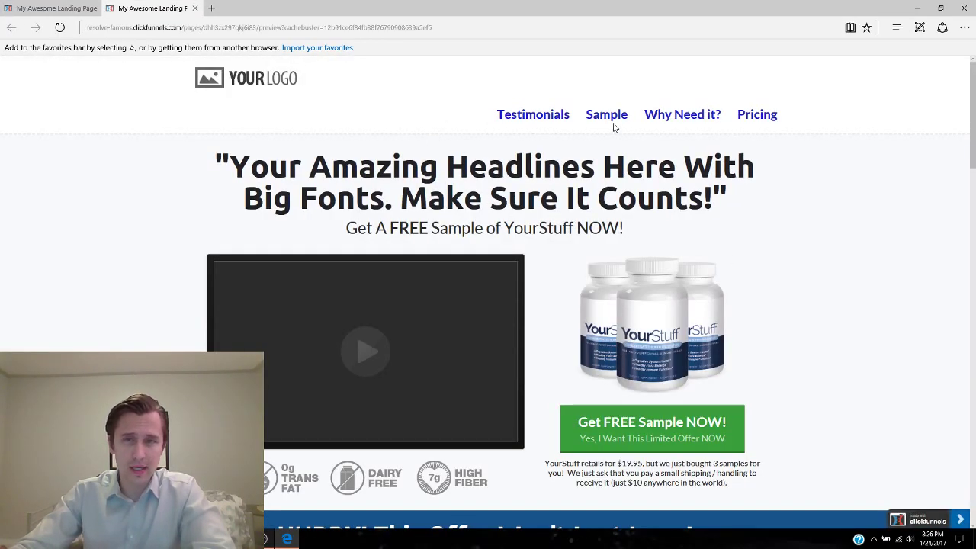
{"action": "left_click", "coordinate": [531, 119]}
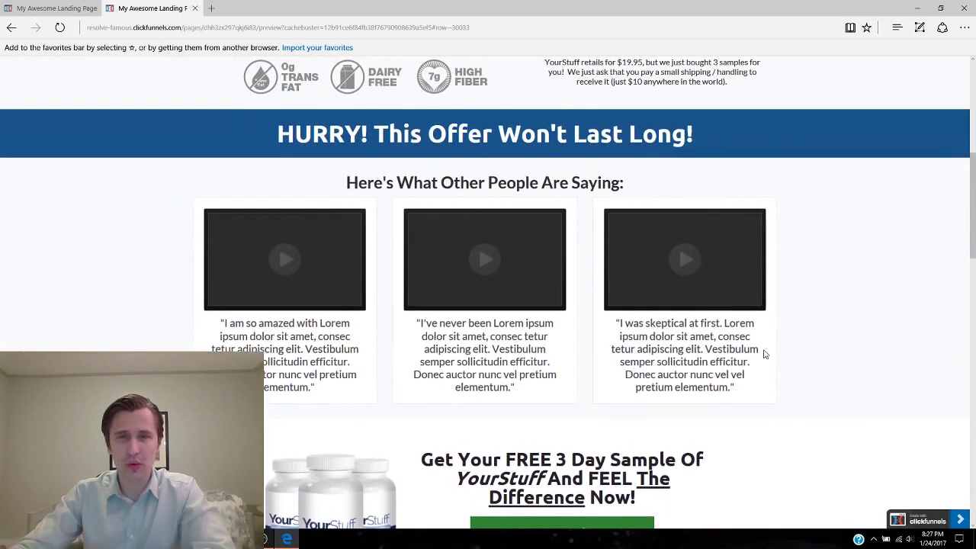
{"action": "scroll", "coordinate": [486, 321], "scroll_direction": "down", "scroll_amount": 1}
{"action": "scroll", "coordinate": [486, 321], "scroll_direction": "down", "scroll_amount": 1}
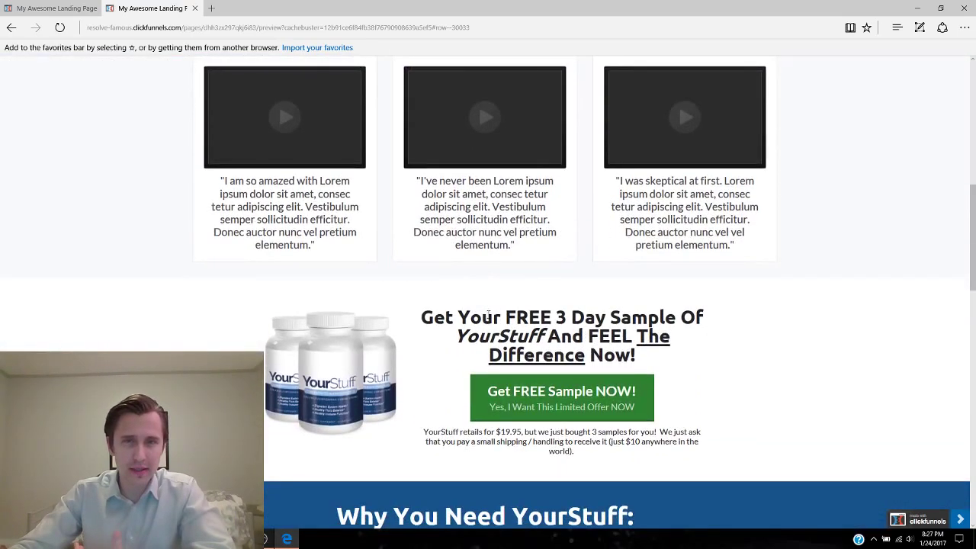
{"action": "scroll", "coordinate": [260, 161], "scroll_direction": "up", "scroll_amount": 4}
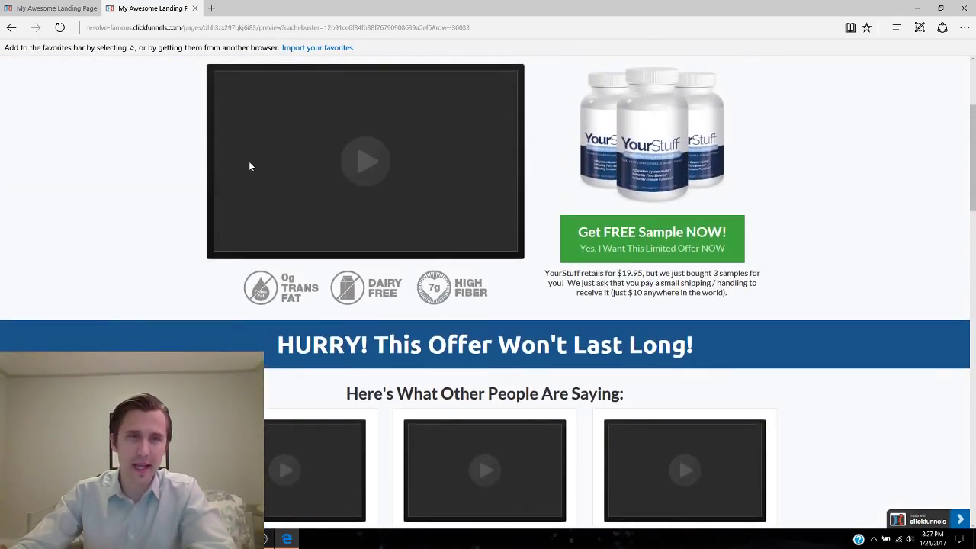
{"action": "left_click", "coordinate": [194, 8]}
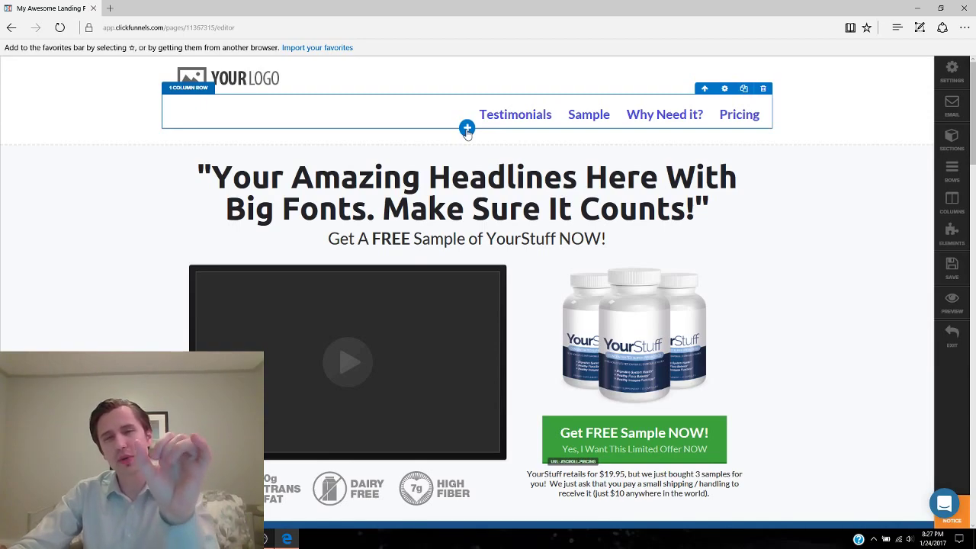
{"action": "left_click", "coordinate": [466, 128]}
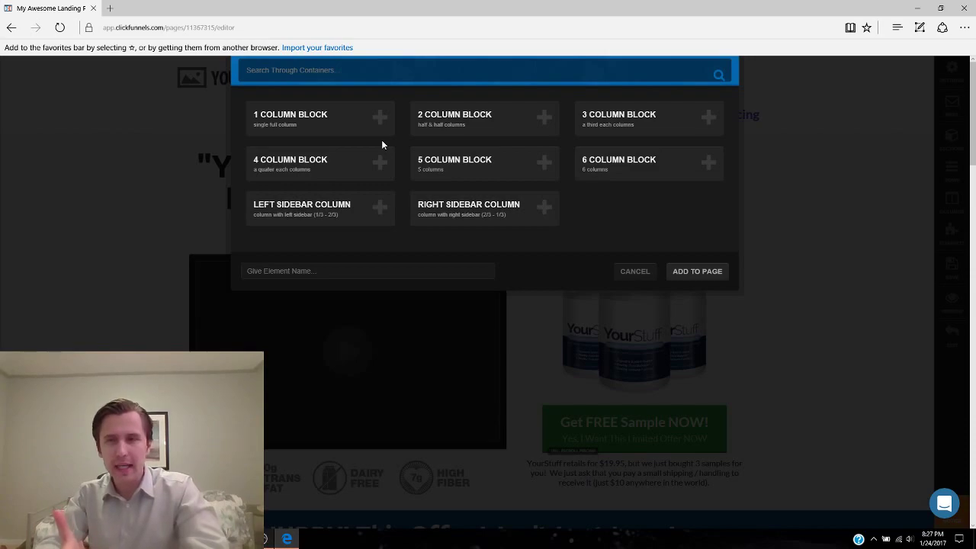
{"action": "left_click", "coordinate": [635, 272]}
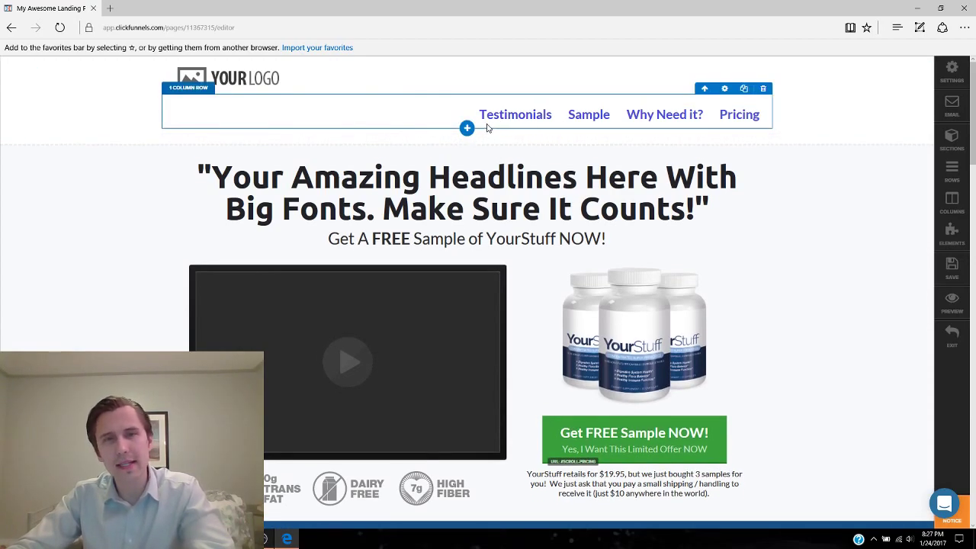
{"action": "left_click", "coordinate": [468, 128]}
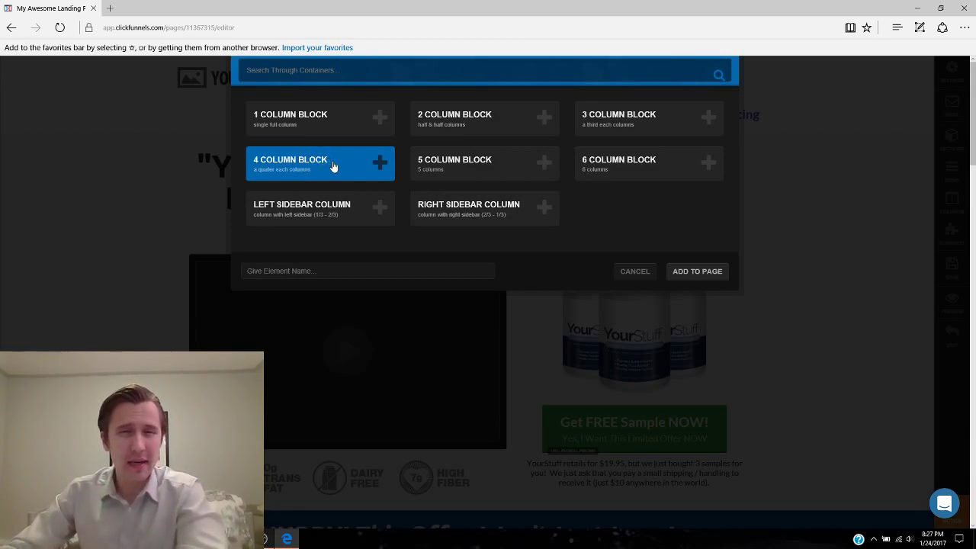
{"action": "left_click", "coordinate": [459, 167]}
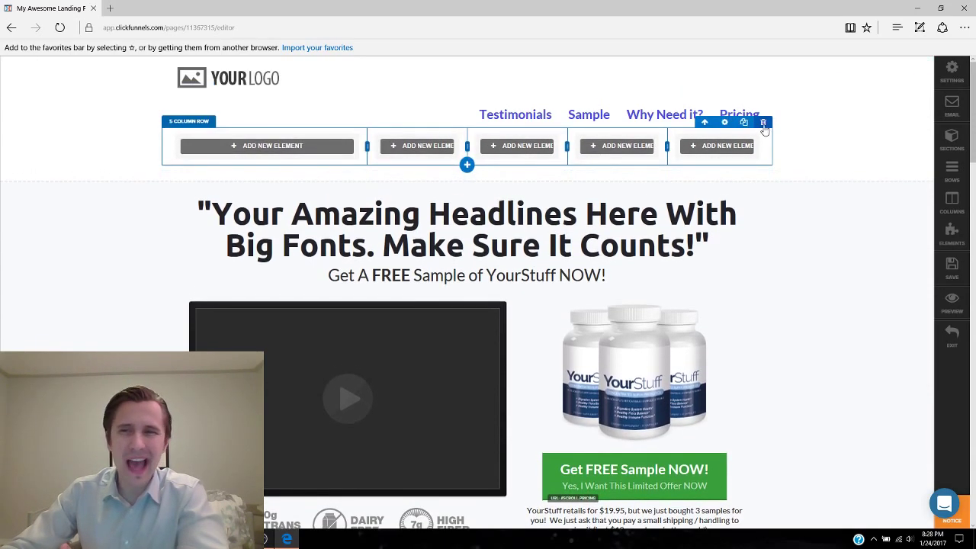
{"action": "left_click", "coordinate": [763, 122]}
{"action": "left_click", "coordinate": [467, 290]}
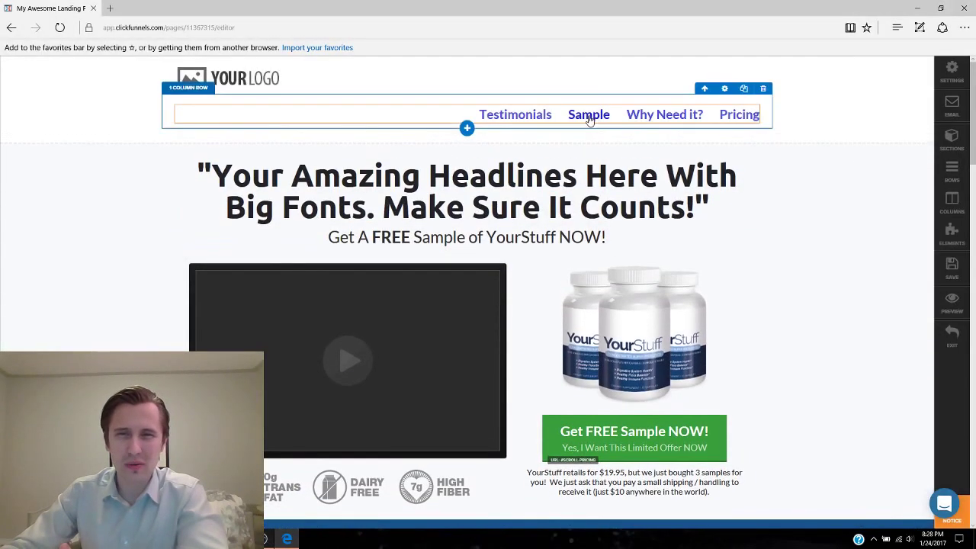
{"action": "left_click", "coordinate": [463, 128]}
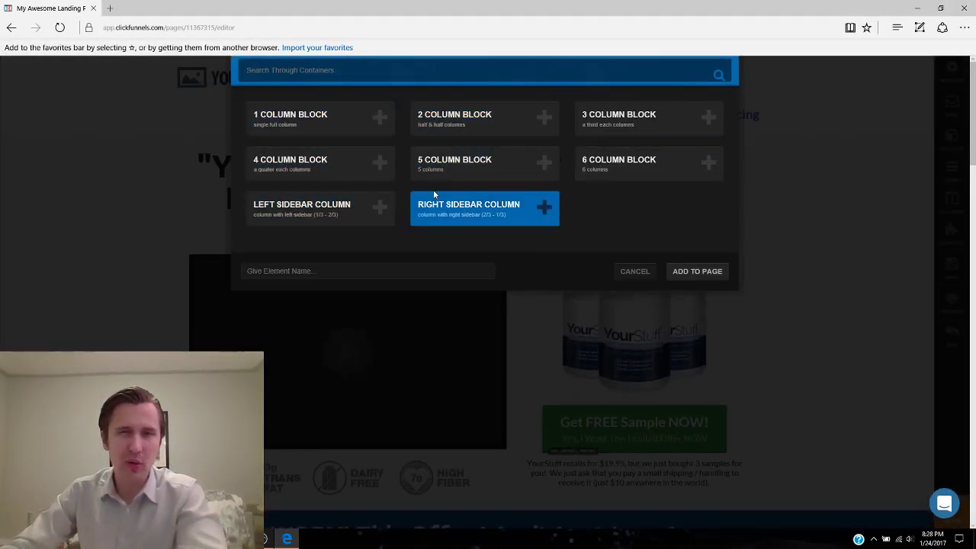
{"action": "left_click", "coordinate": [639, 126]}
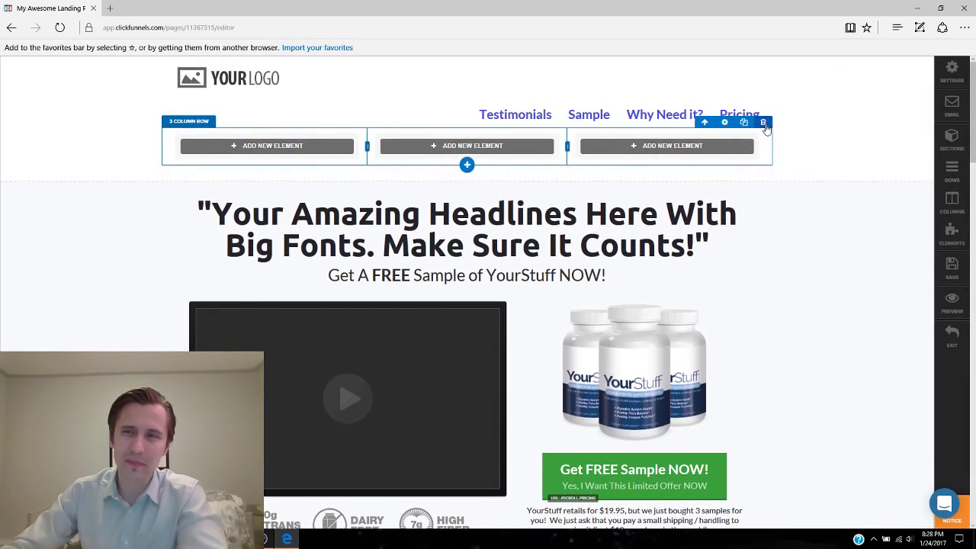
{"action": "left_click", "coordinate": [757, 121]}
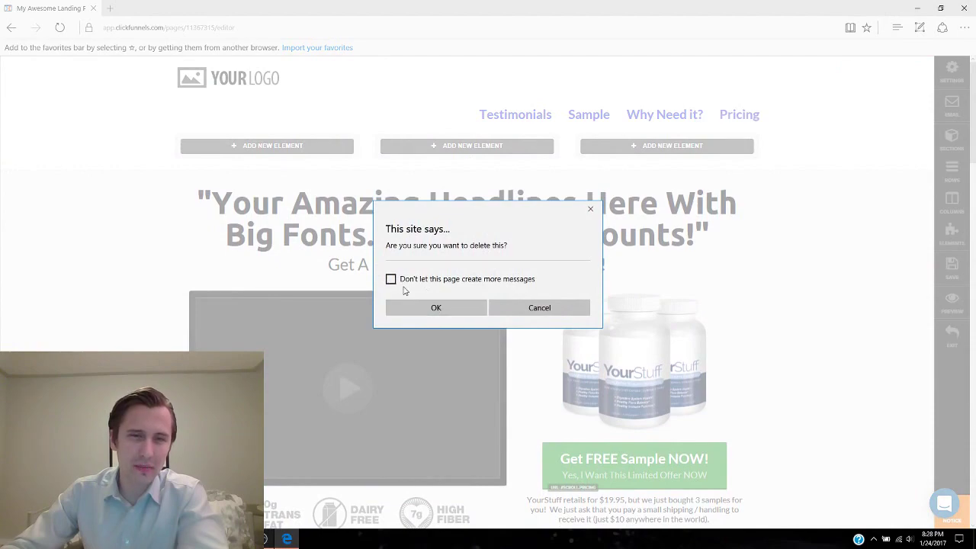
{"action": "left_click", "coordinate": [443, 307]}
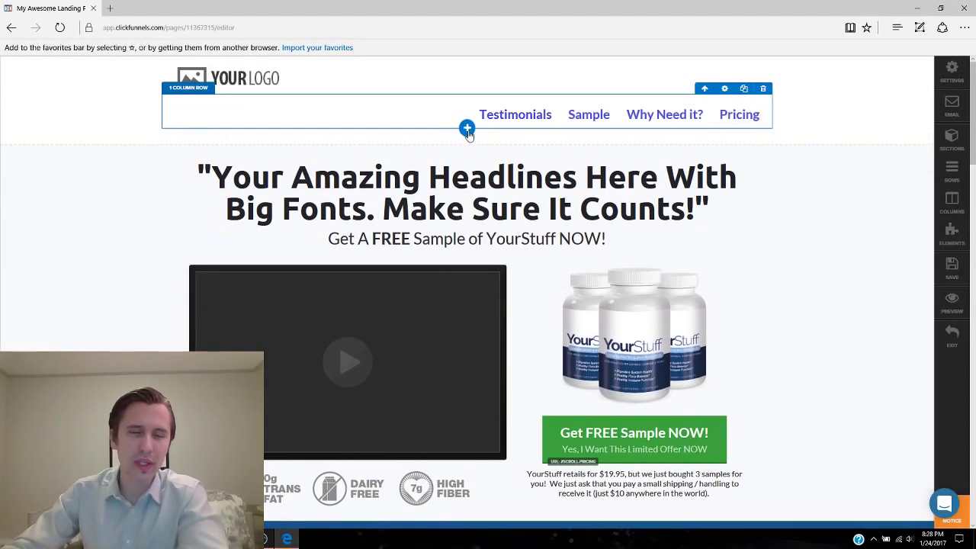
Add a 4-column row below the header's navigation links and place a button in its first column
{"action": "left_click", "coordinate": [467, 130]}
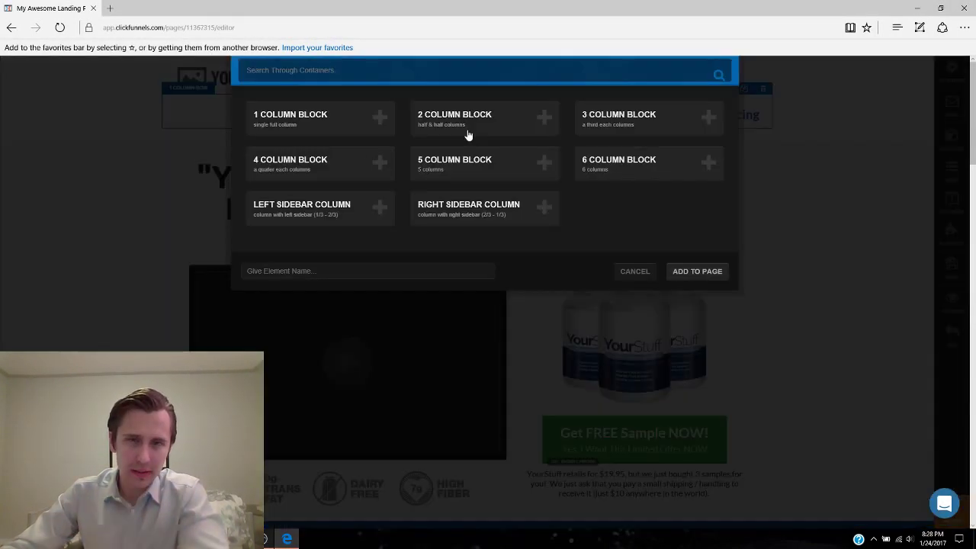
{"action": "left_click", "coordinate": [334, 169]}
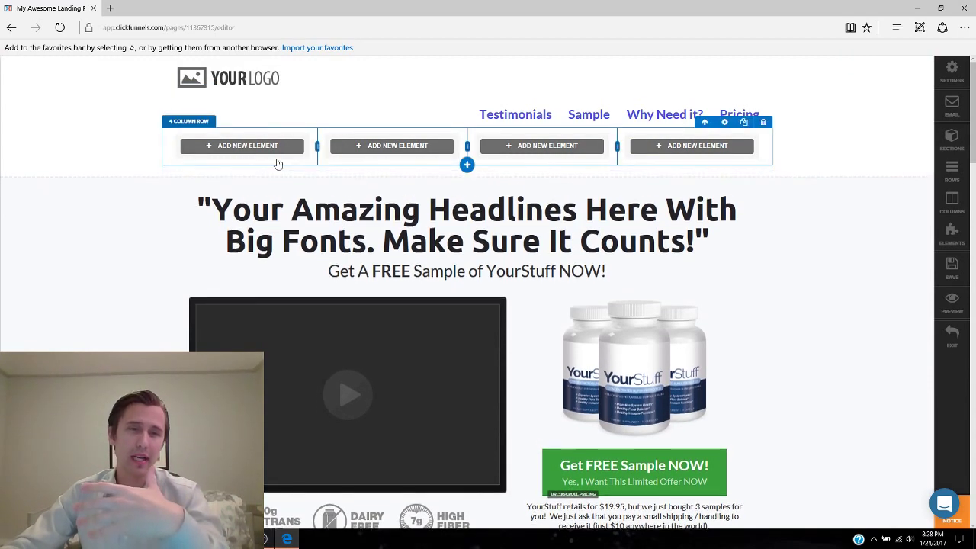
{"action": "left_click", "coordinate": [242, 146]}
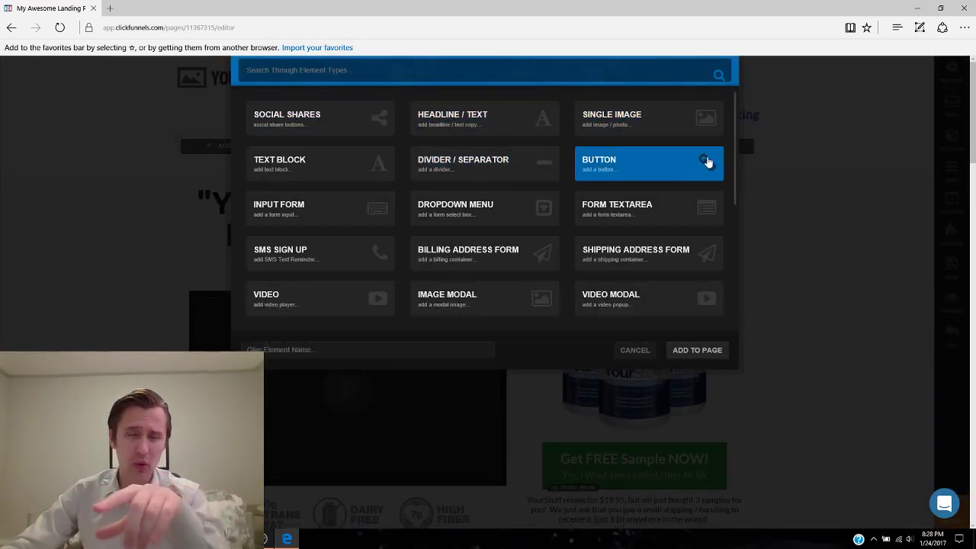
{"action": "left_click", "coordinate": [625, 168]}
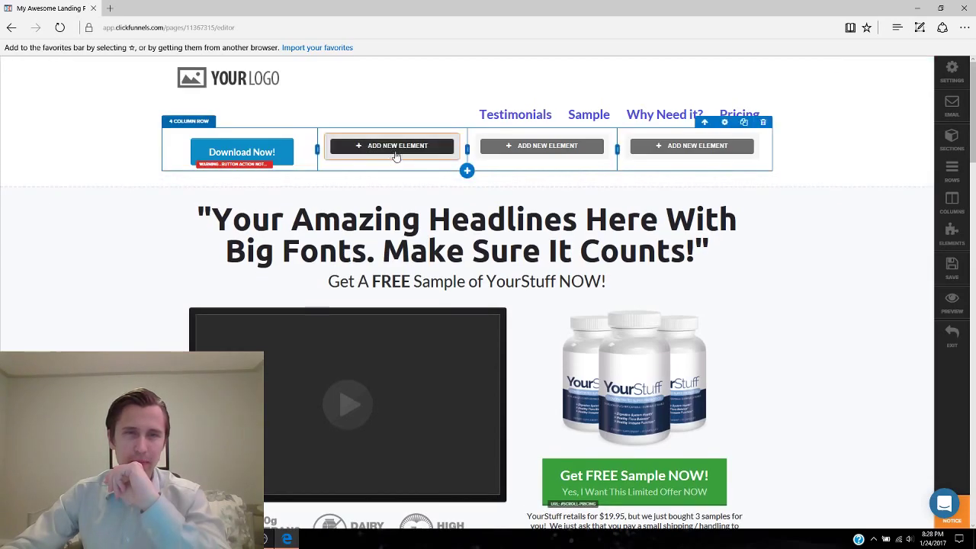
Place a button in the second, third and fourth columns of the new row, deleting the stray divider from the third
{"action": "left_click", "coordinate": [464, 170]}
{"action": "left_click", "coordinate": [652, 177]}
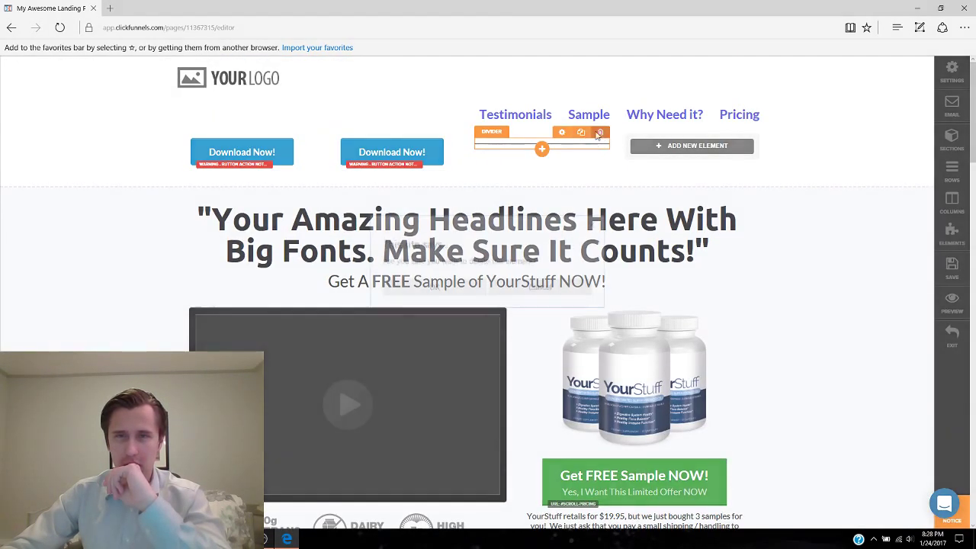
{"action": "left_click", "coordinate": [599, 135]}
{"action": "left_click", "coordinate": [442, 292]}
{"action": "left_click", "coordinate": [555, 145]}
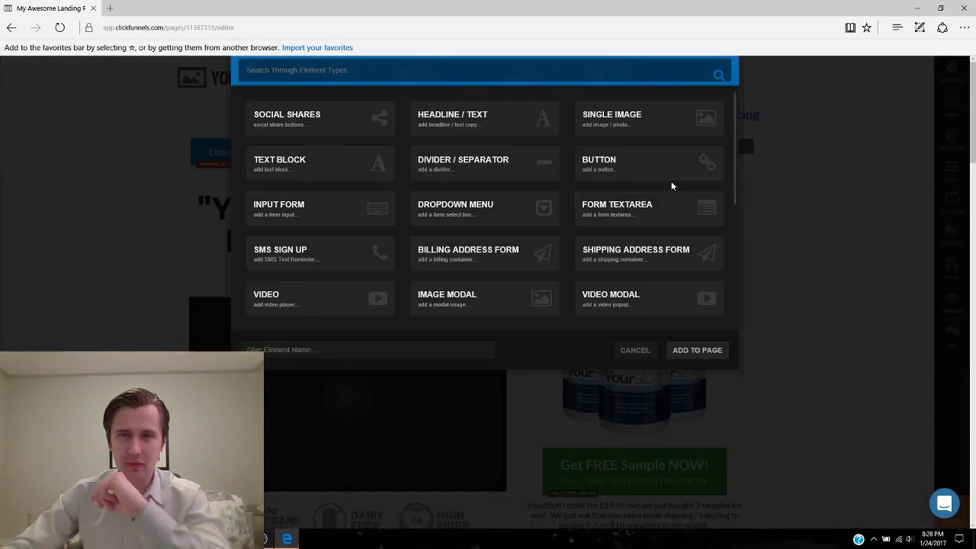
{"action": "left_click", "coordinate": [645, 168]}
{"action": "left_click", "coordinate": [678, 145]}
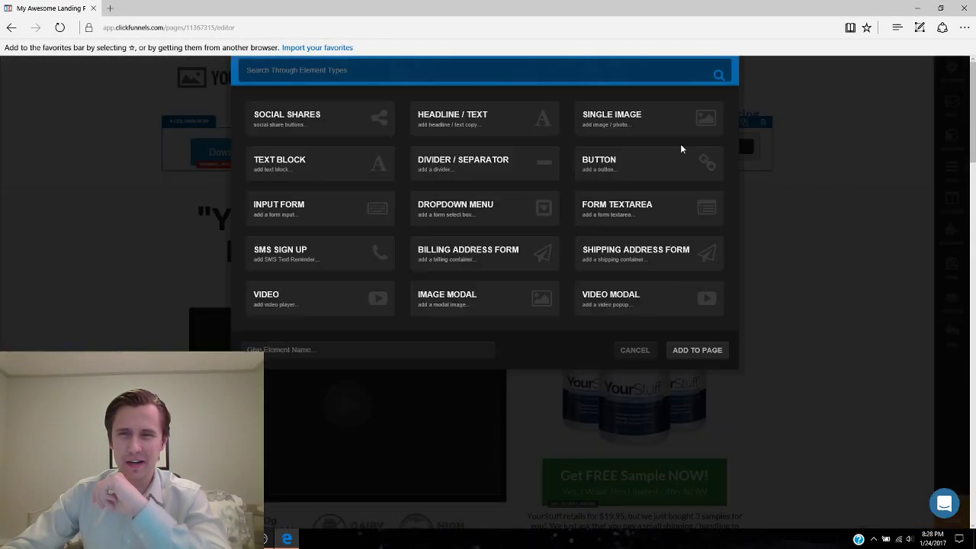
{"action": "left_click", "coordinate": [640, 176]}
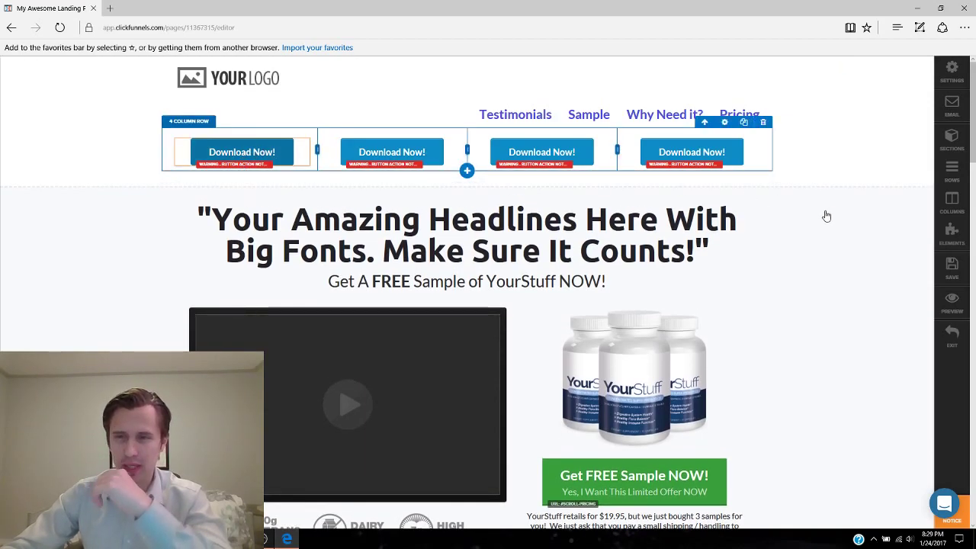
Set the first Download Now! button's URL action to #scroll-TESTIMONIALS
{"action": "left_click", "coordinate": [861, 294]}
{"action": "type", "text": "#"}
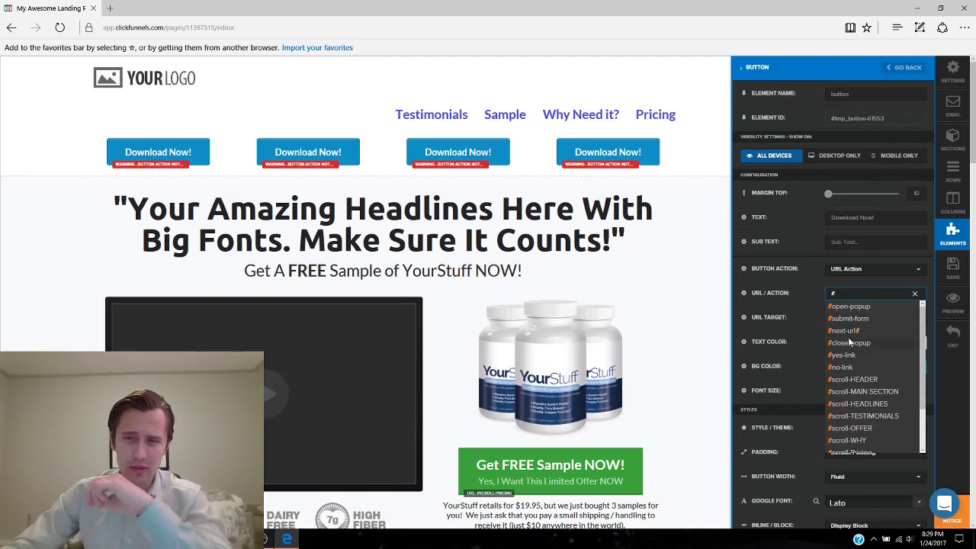
{"action": "scroll", "coordinate": [857, 398], "scroll_direction": "down", "scroll_amount": 2}
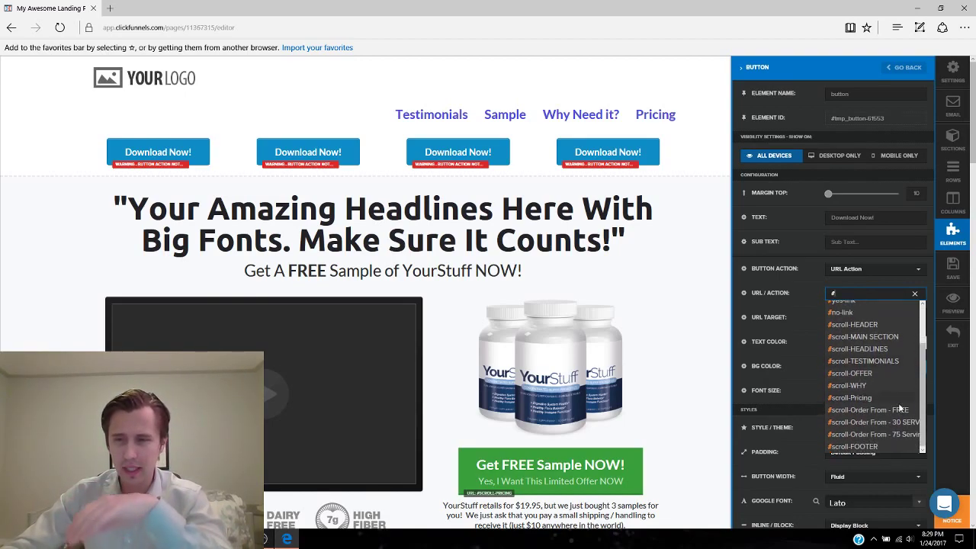
{"action": "scroll", "coordinate": [859, 376], "scroll_direction": "up", "scroll_amount": 2}
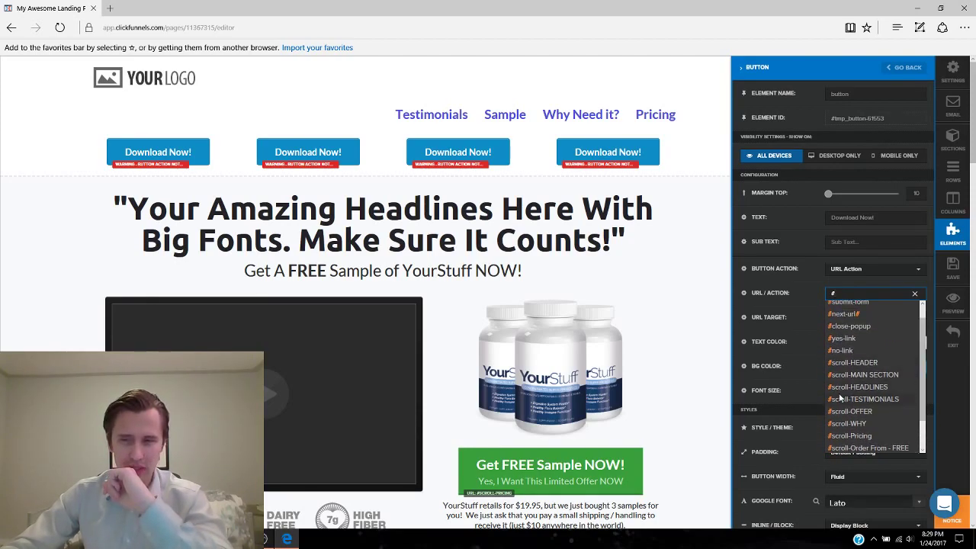
{"action": "left_click", "coordinate": [867, 398]}
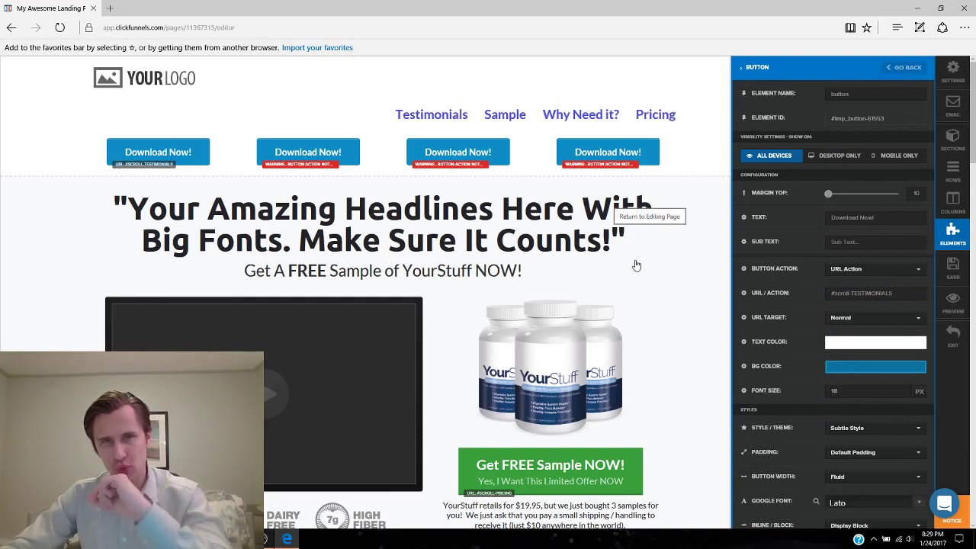
{"action": "left_click", "coordinate": [665, 277]}
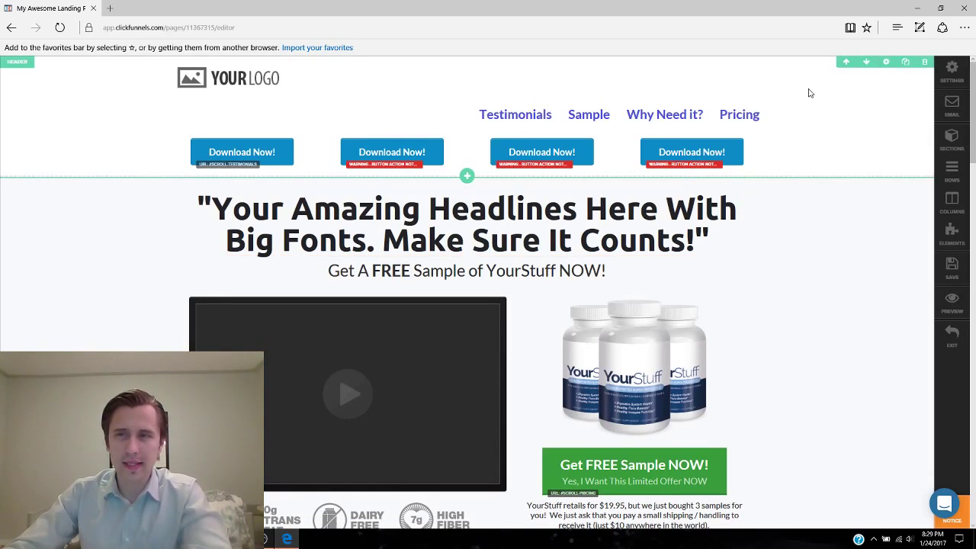
Examine the list of page sections and compare entries such as Testimonials and Pricing with the areas they cover on the page
{"action": "scroll", "coordinate": [841, 172], "scroll_direction": "down", "scroll_amount": 1}
{"action": "scroll", "coordinate": [840, 172], "scroll_direction": "down", "scroll_amount": 1}
{"action": "scroll", "coordinate": [804, 191], "scroll_direction": "up", "scroll_amount": 2}
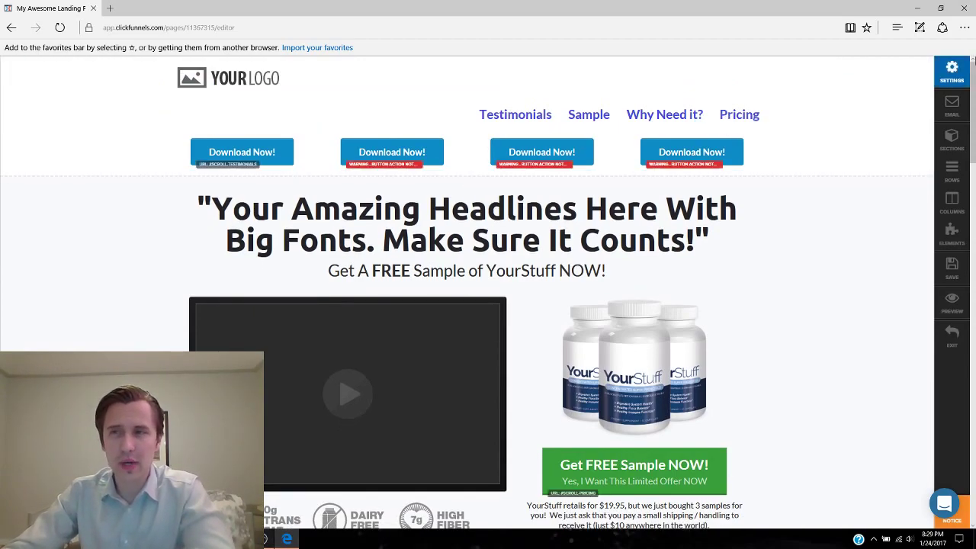
{"action": "left_click", "coordinate": [954, 142]}
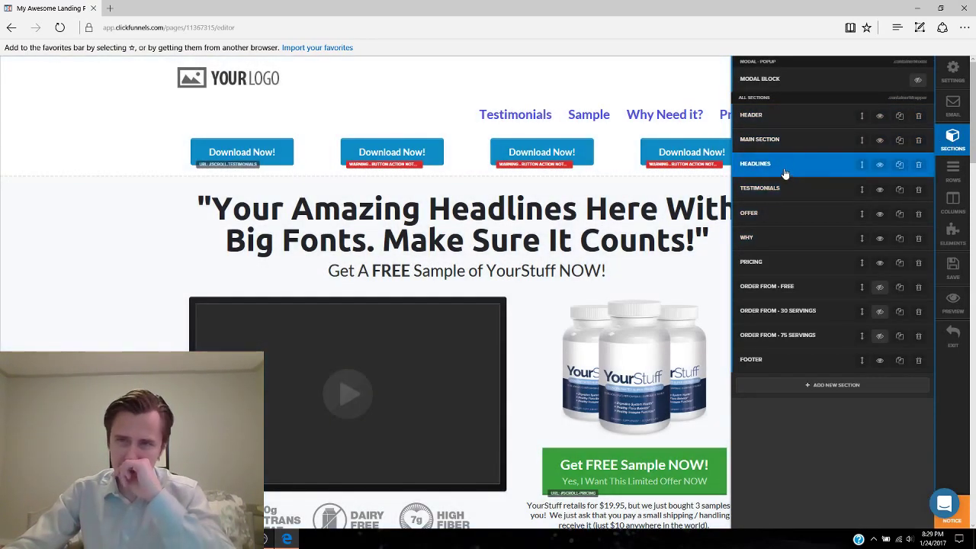
{"action": "scroll", "coordinate": [677, 241], "scroll_direction": "down", "scroll_amount": 3}
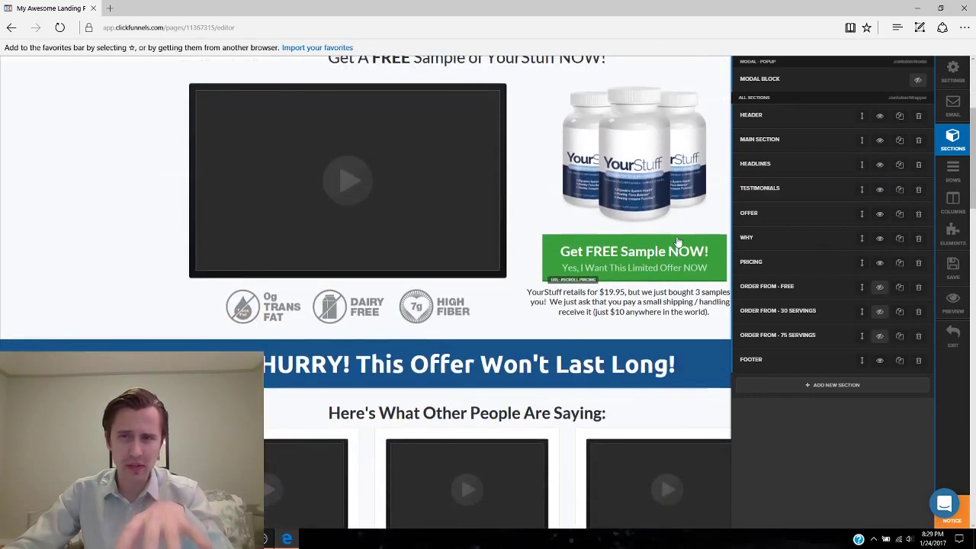
{"action": "scroll", "coordinate": [677, 241], "scroll_direction": "down", "scroll_amount": 3}
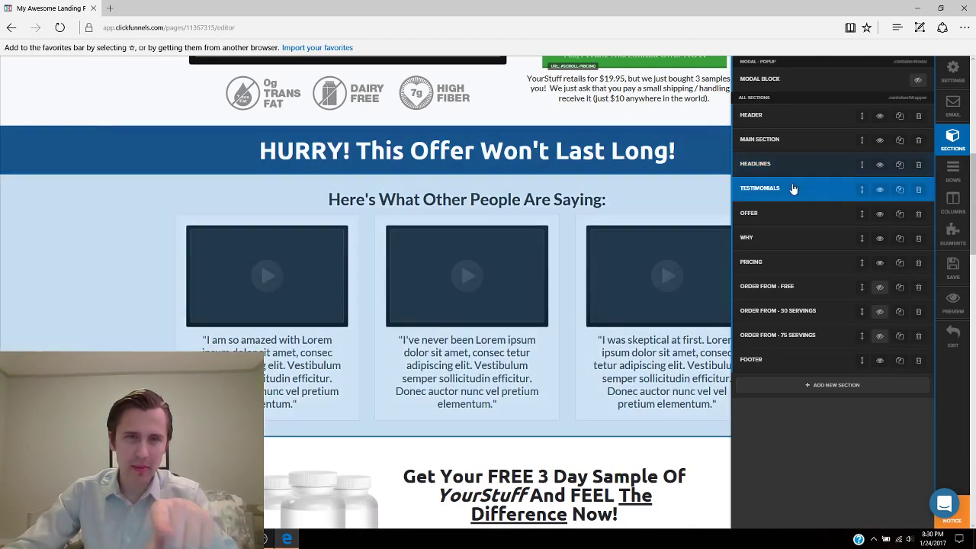
{"action": "scroll", "coordinate": [556, 222], "scroll_direction": "down", "scroll_amount": 1}
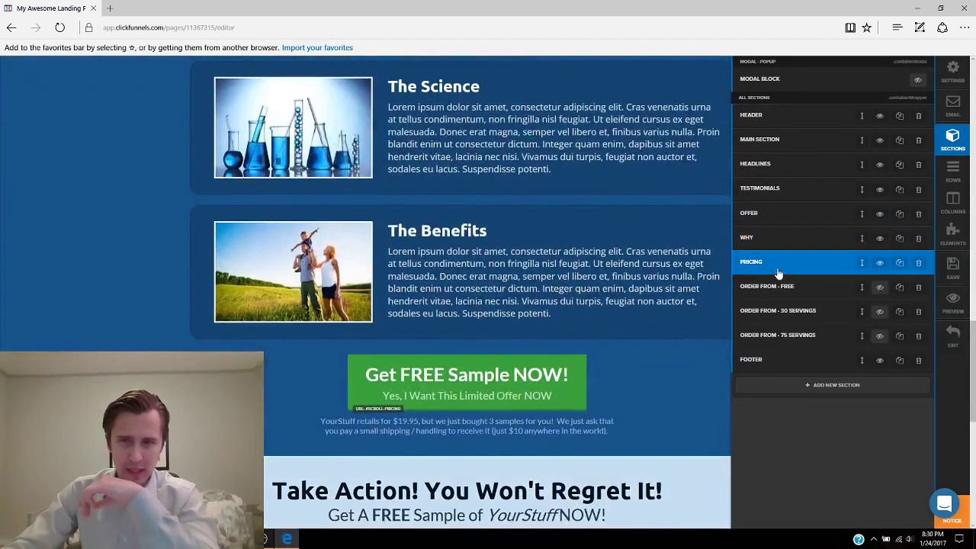
{"action": "scroll", "coordinate": [387, 279], "scroll_direction": "down", "scroll_amount": 4}
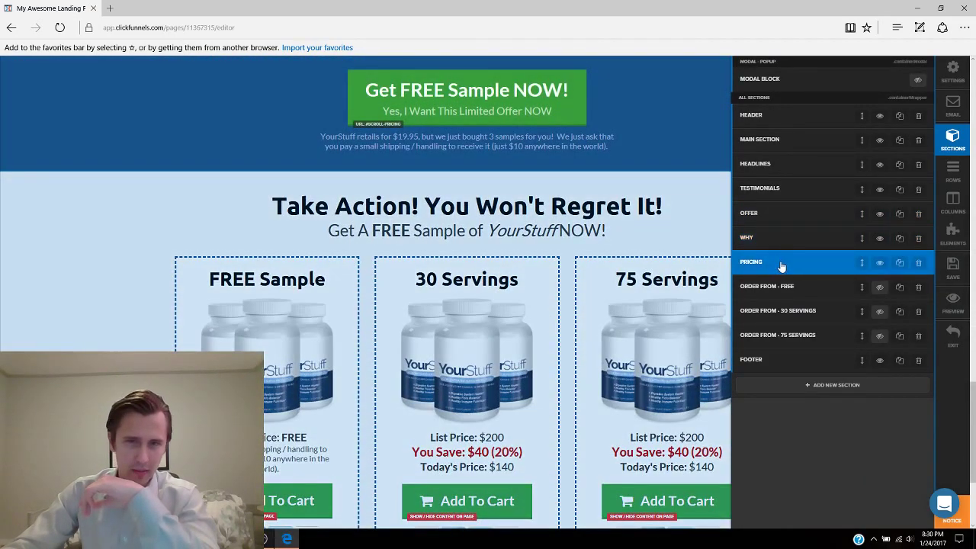
{"action": "scroll", "coordinate": [579, 208], "scroll_direction": "up", "scroll_amount": 4}
{"action": "scroll", "coordinate": [580, 207], "scroll_direction": "up", "scroll_amount": 10}
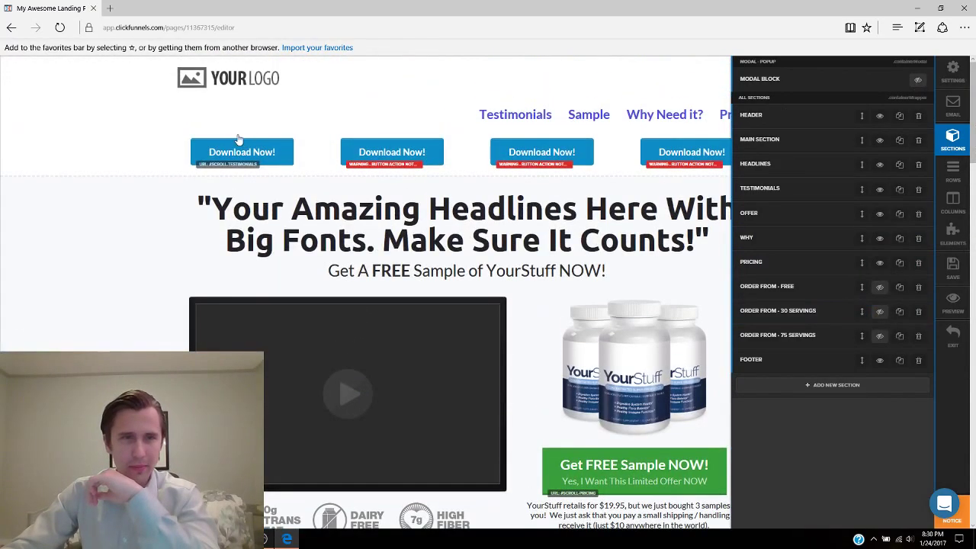
Change the first Download Now! button's URL action to #scroll-HEADLINES and save the page
{"action": "left_click", "coordinate": [237, 141]}
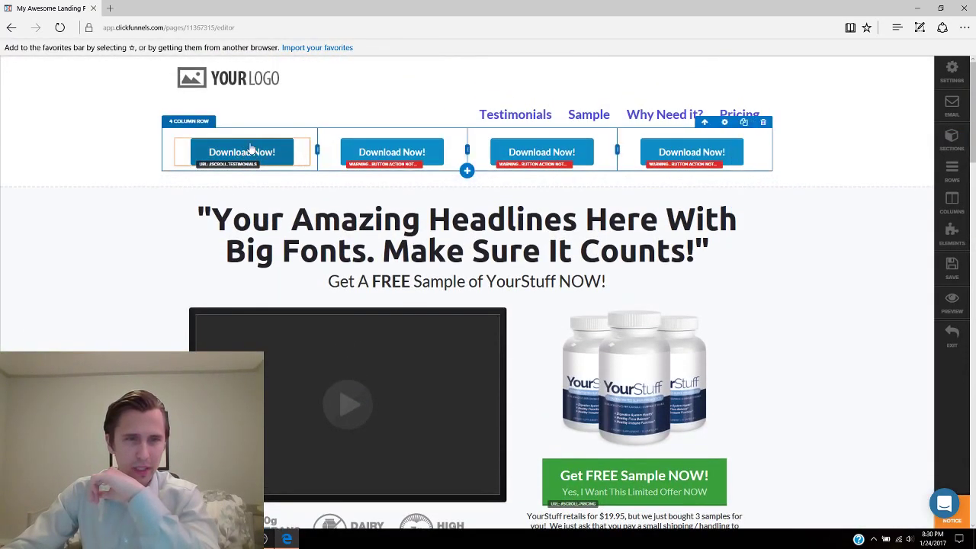
{"action": "left_click", "coordinate": [250, 151]}
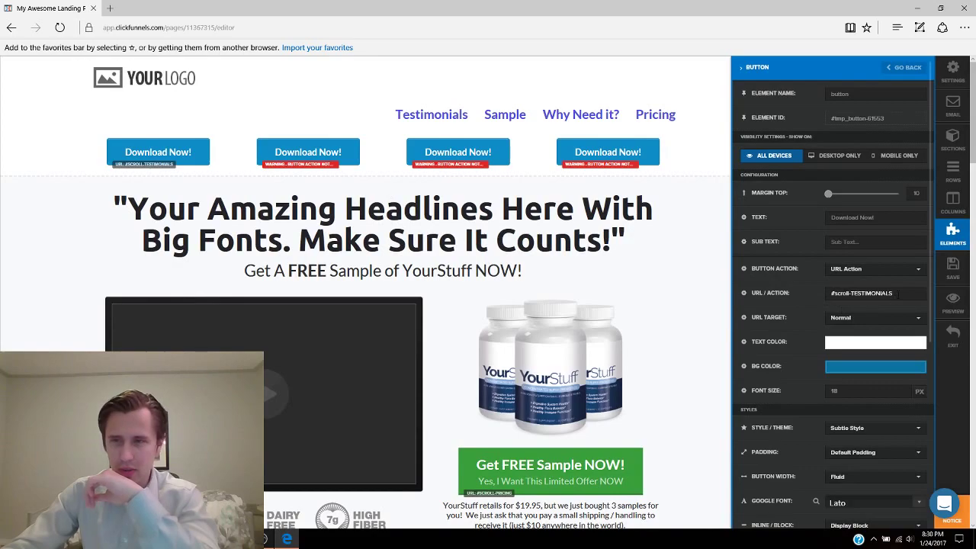
{"action": "left_click_drag", "start_coordinate": [894, 293], "coordinate": [808, 293]}
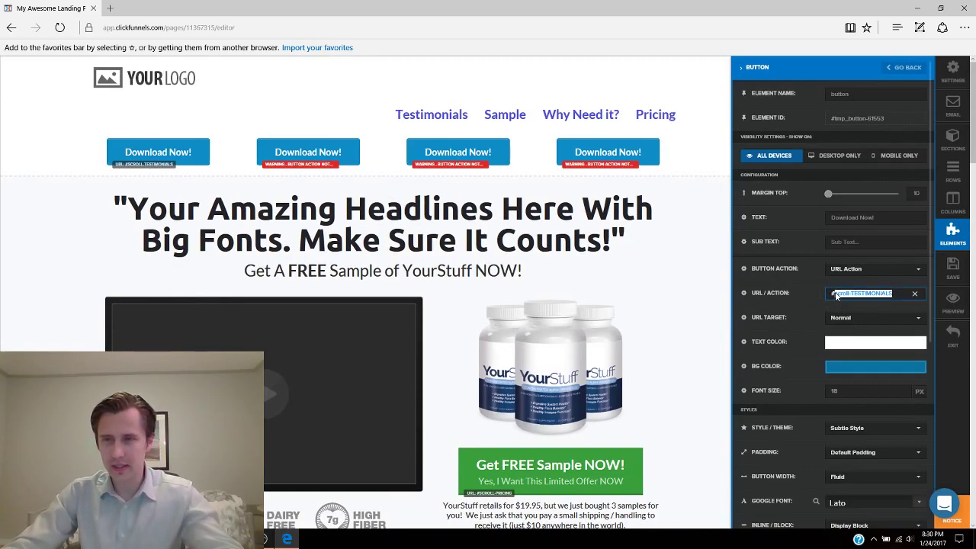
{"action": "type", "text": "#"}
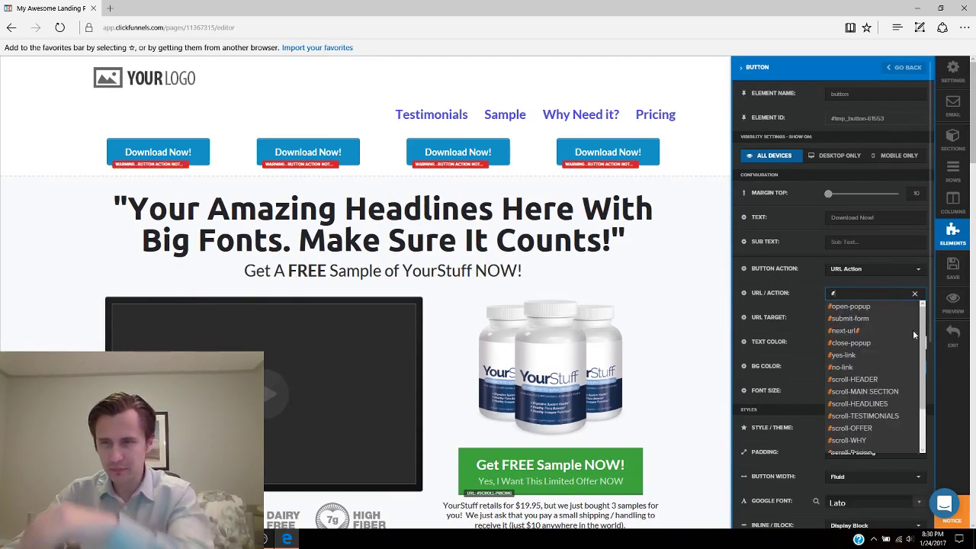
{"action": "left_click", "coordinate": [861, 404]}
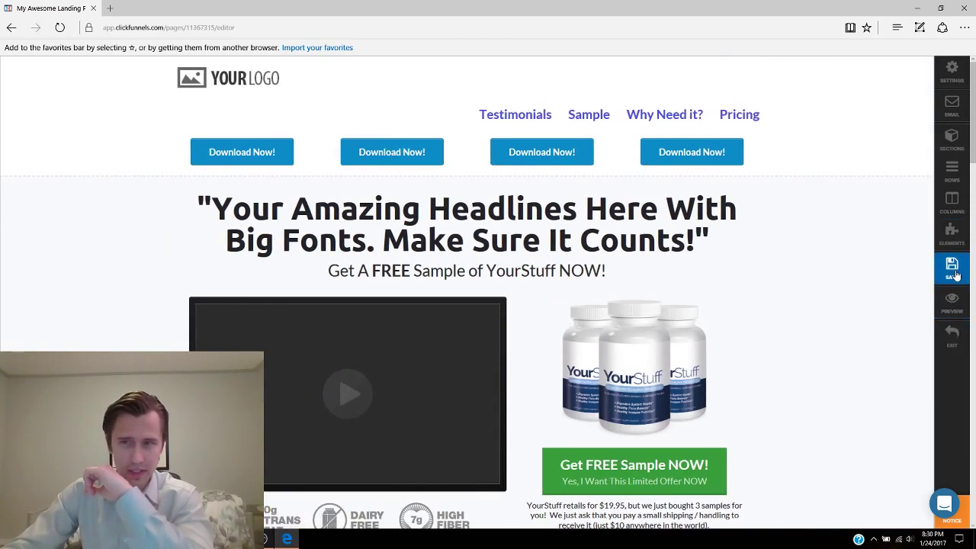
{"action": "left_click", "coordinate": [951, 267]}
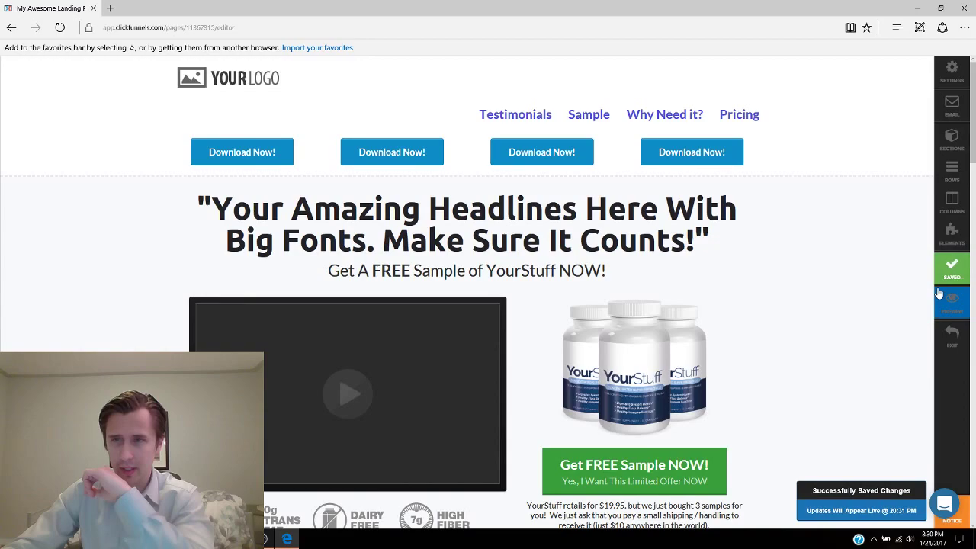
Preview the page to check which section the first Download Now! button leads to, and close the preview
{"action": "left_click", "coordinate": [953, 301]}
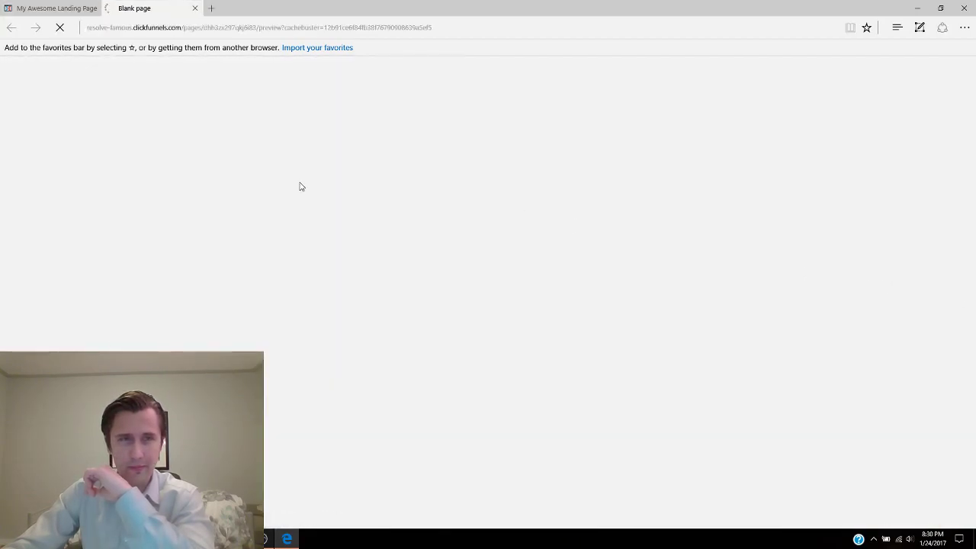
{"action": "scroll", "coordinate": [264, 153], "scroll_direction": "down", "scroll_amount": 6}
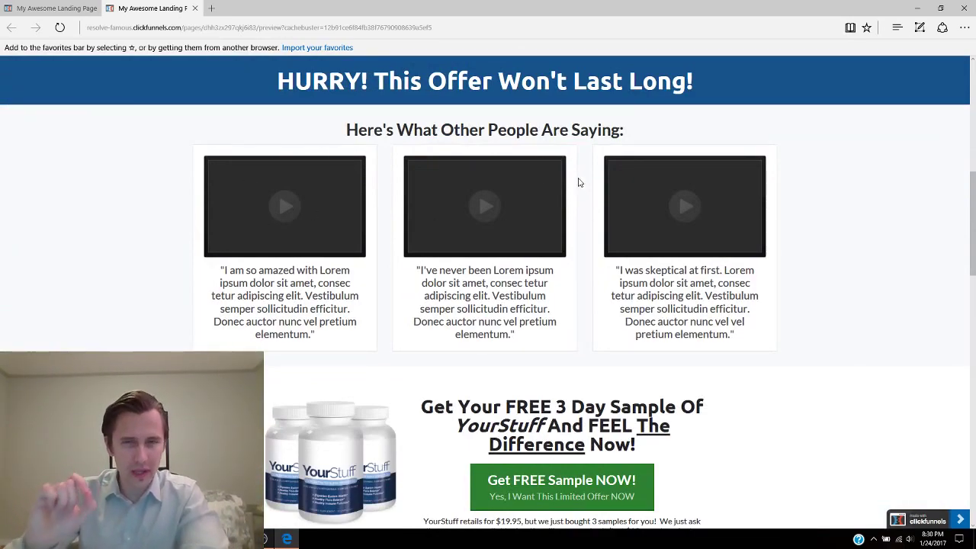
{"action": "left_click", "coordinate": [195, 7]}
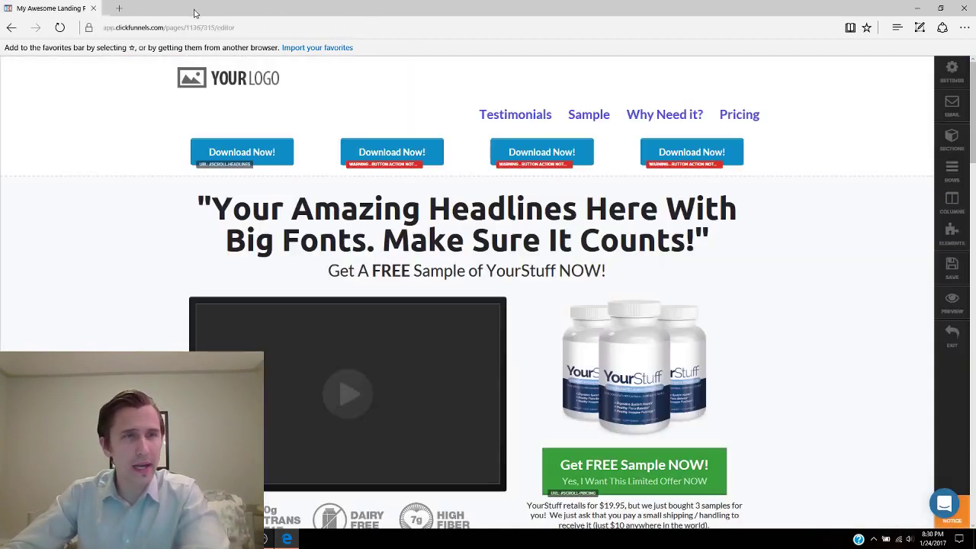
Preview the page again to test the Testimonials text link in the header, and close the preview
{"action": "left_click", "coordinate": [943, 300]}
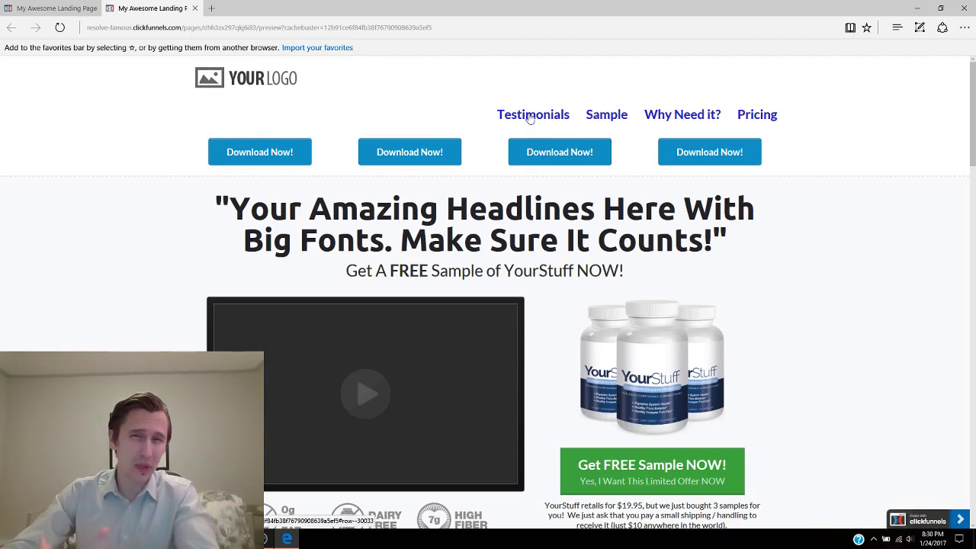
{"action": "left_click", "coordinate": [530, 116]}
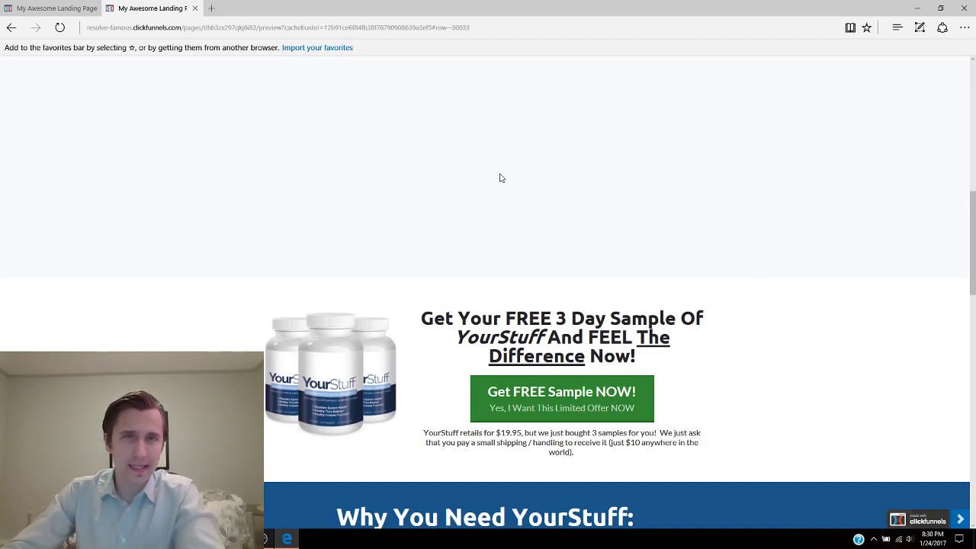
{"action": "left_click", "coordinate": [195, 8]}
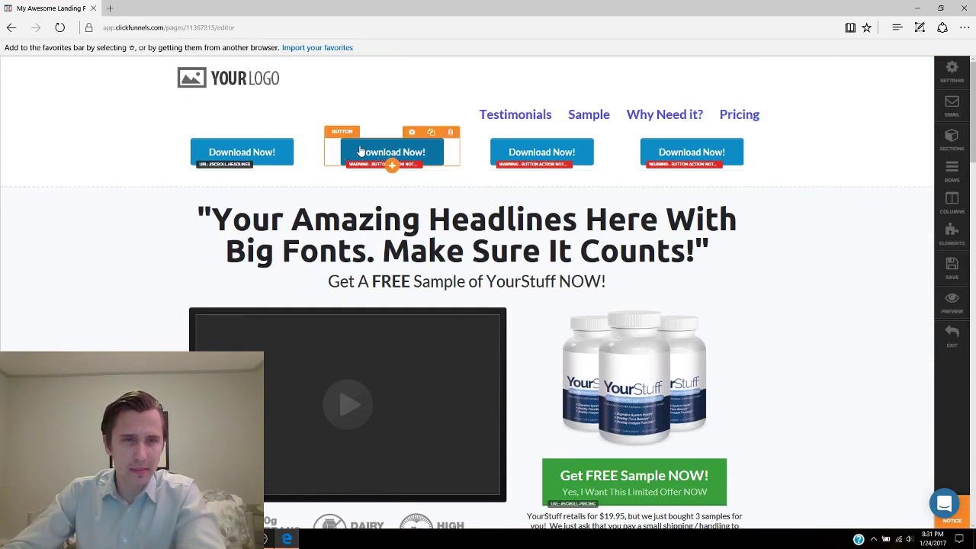
Set the second Download Now! button's URL action to #scroll-OFFER
{"action": "left_click", "coordinate": [429, 156]}
{"action": "left_click", "coordinate": [847, 293]}
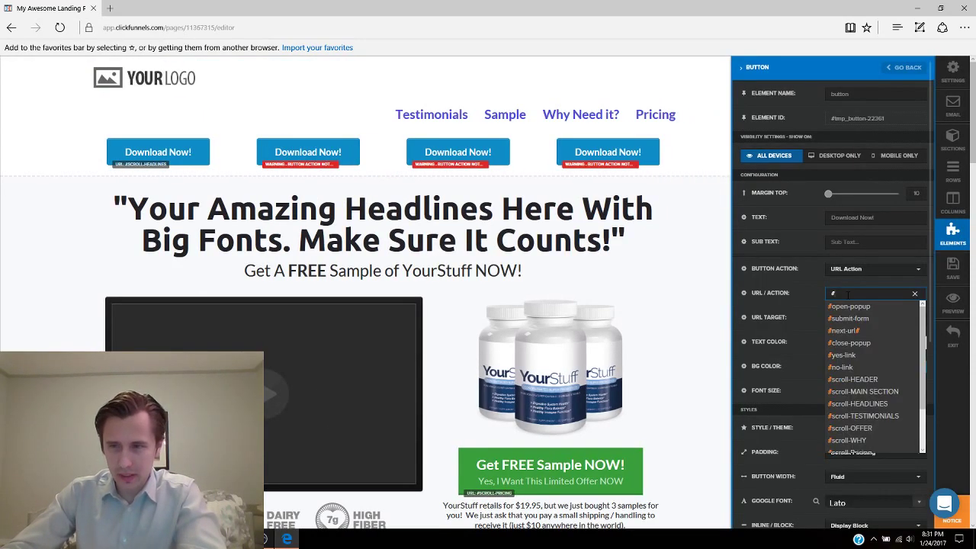
{"action": "left_click_drag", "start_coordinate": [922, 366], "coordinate": [926, 389]}
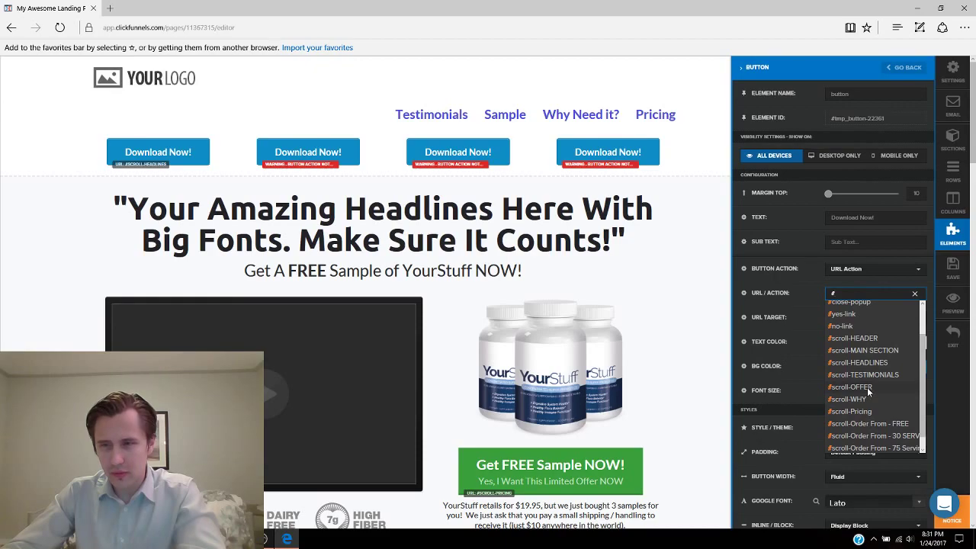
{"action": "left_click", "coordinate": [850, 387]}
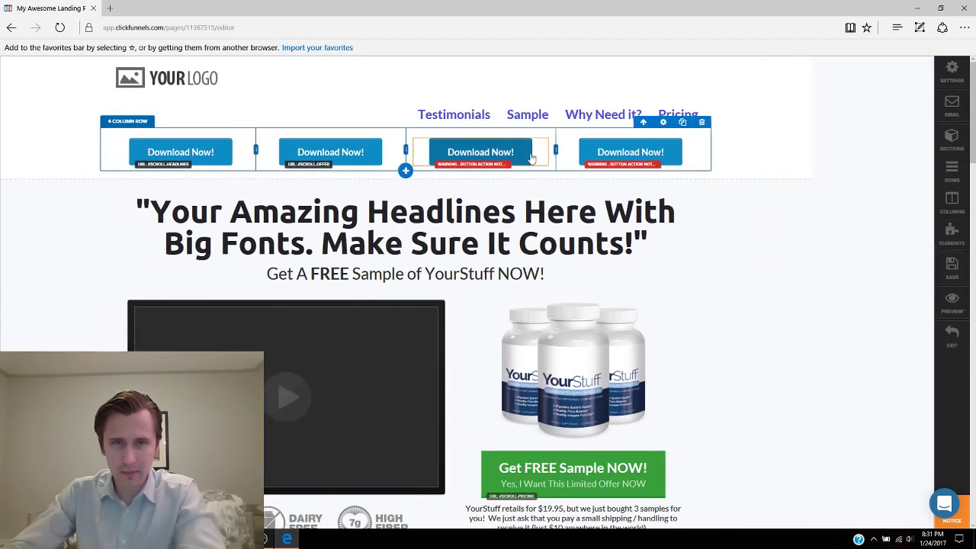
Set the third Download Now! button's URL action to #scroll-WHY
{"action": "left_click", "coordinate": [488, 160]}
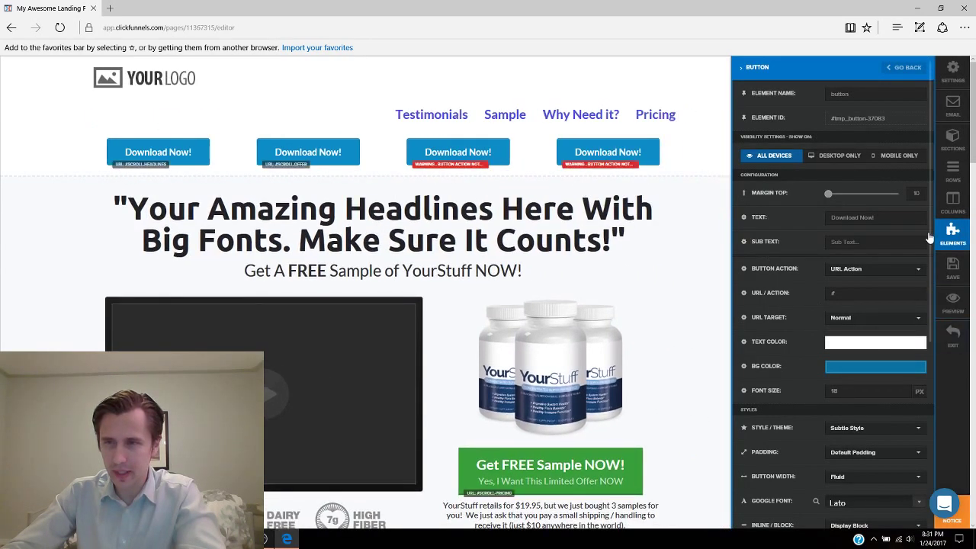
{"action": "scroll", "coordinate": [929, 238], "scroll_direction": "down", "scroll_amount": 1}
{"action": "left_click", "coordinate": [869, 275]}
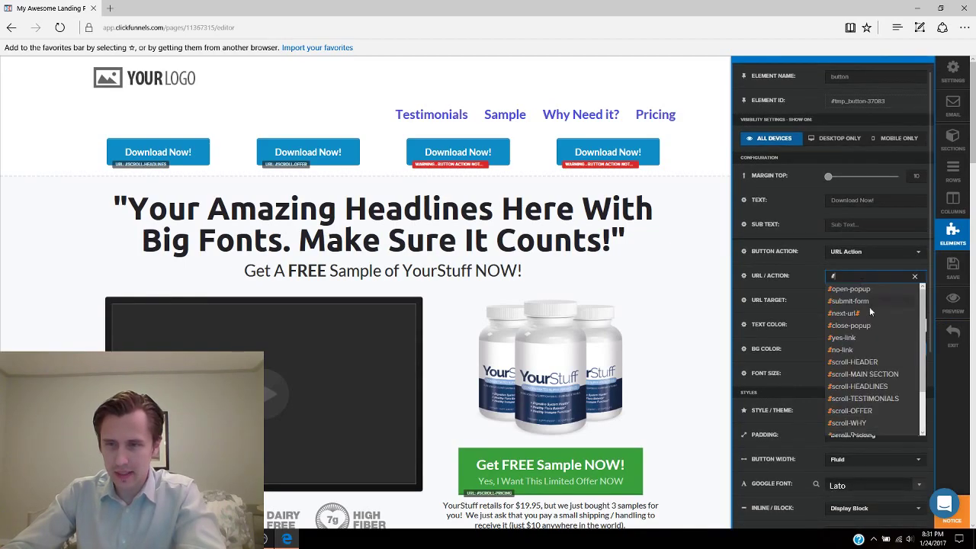
{"action": "left_click", "coordinate": [871, 423]}
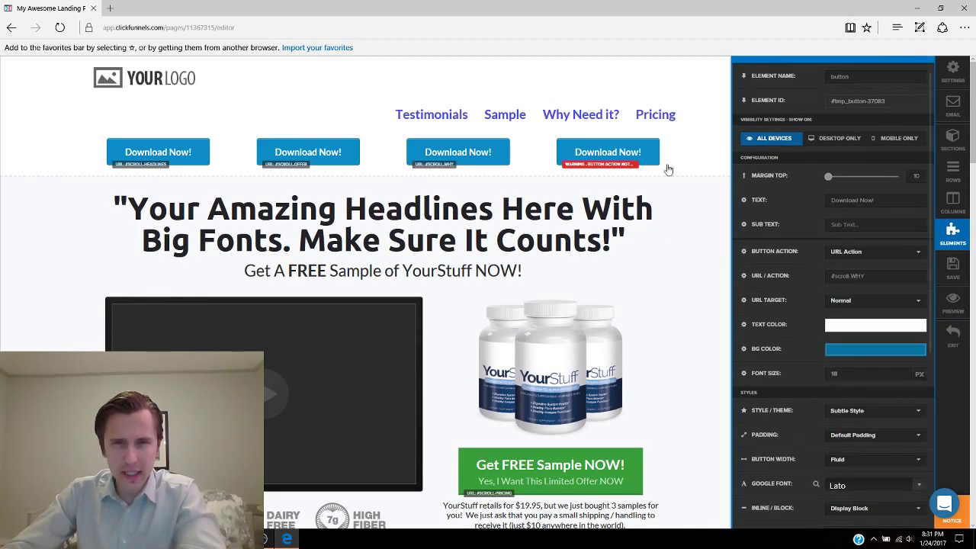
Set the fourth Download Now! button's URL action to #scroll-Pricing and save the page
{"action": "left_click", "coordinate": [633, 155]}
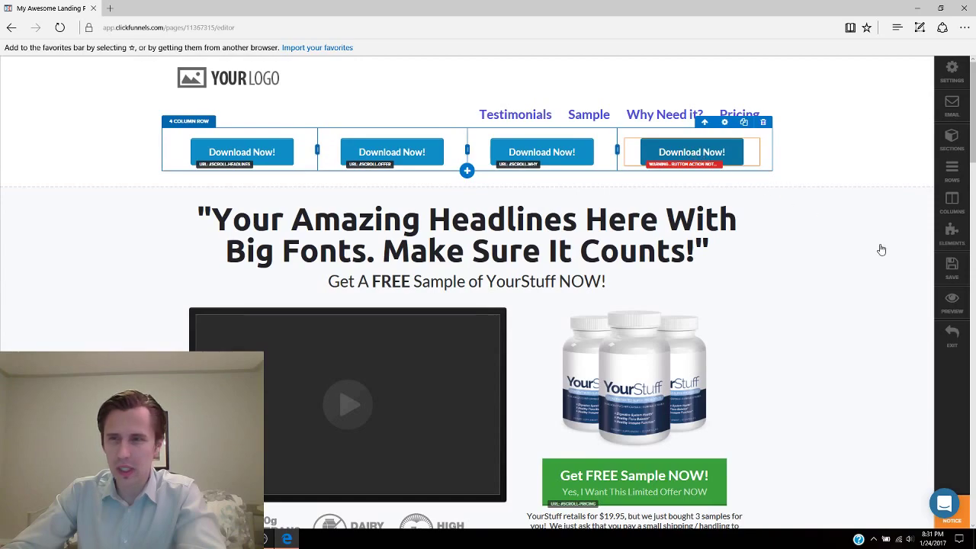
{"action": "scroll", "coordinate": [931, 238], "scroll_direction": "down", "scroll_amount": 2}
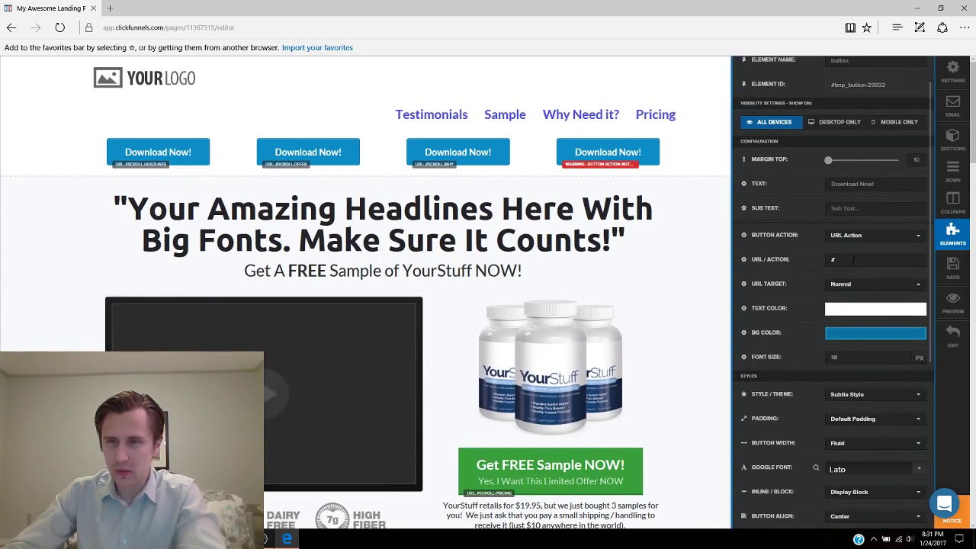
{"action": "left_click", "coordinate": [877, 259]}
{"action": "scroll", "coordinate": [915, 328], "scroll_direction": "down", "scroll_amount": 1}
{"action": "left_click", "coordinate": [906, 364]}
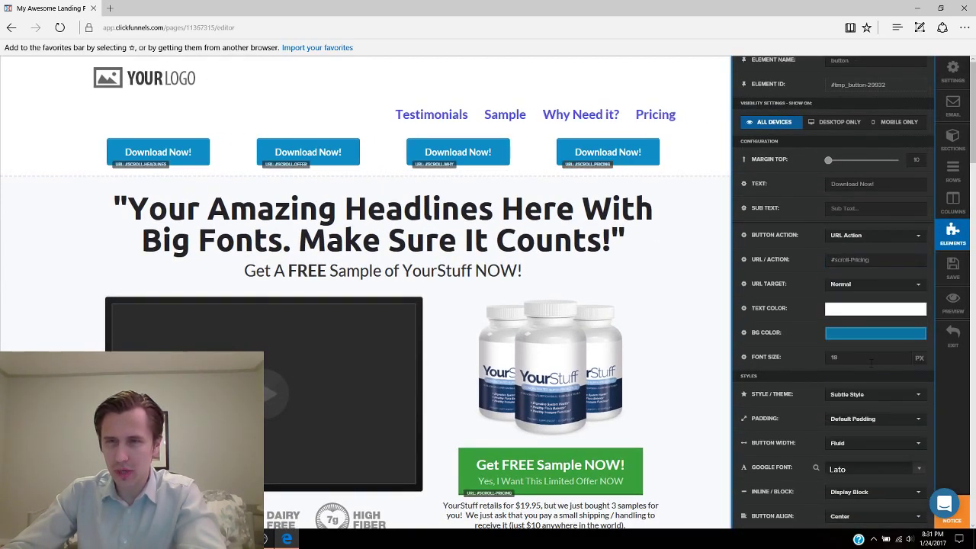
{"action": "left_click", "coordinate": [961, 269]}
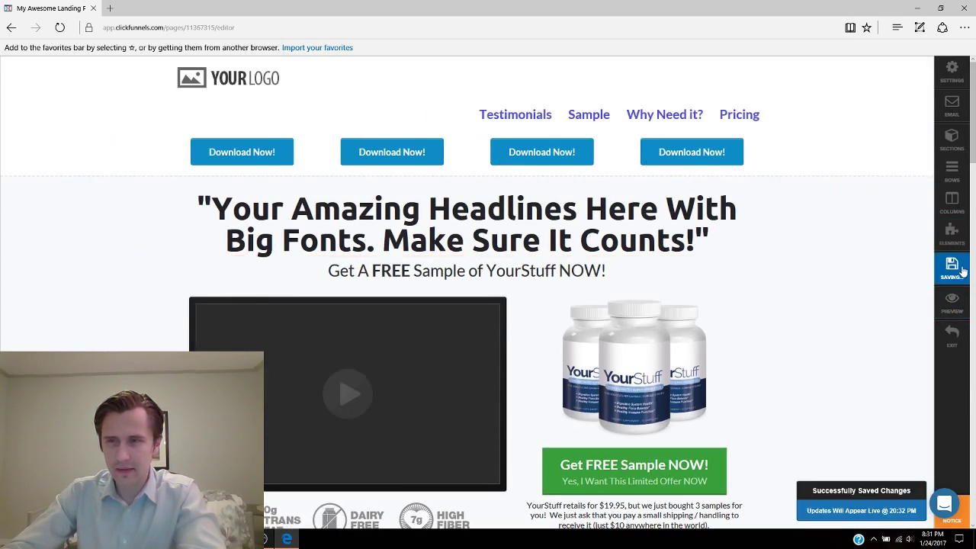
Preview the page and test the scroll target of each of the four Download Now! buttons, returning to the header between tests
{"action": "left_click", "coordinate": [952, 304]}
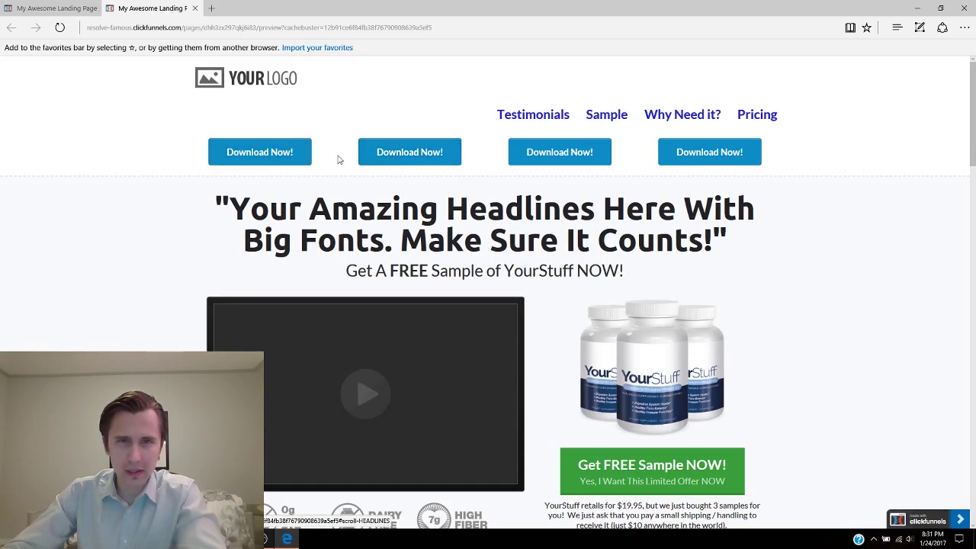
{"action": "left_click", "coordinate": [257, 151]}
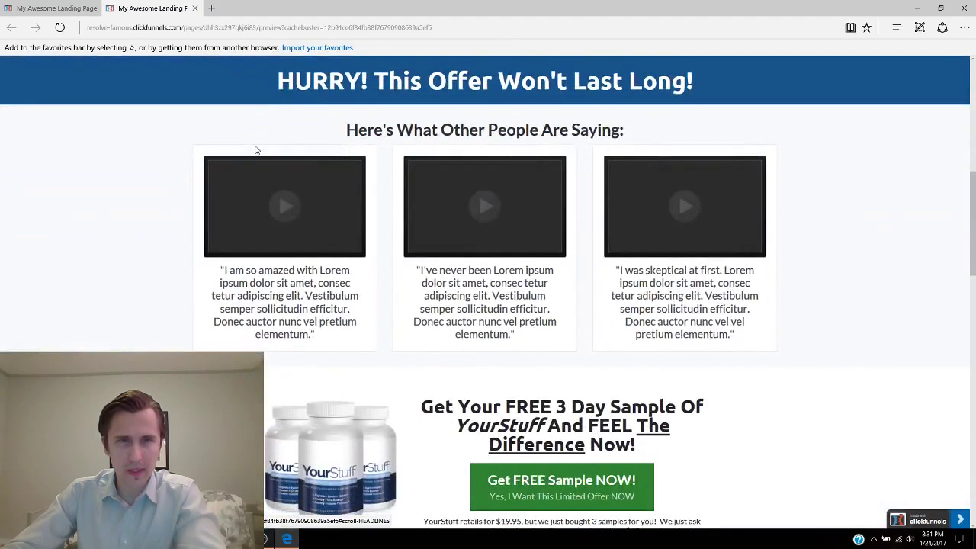
{"action": "scroll", "coordinate": [681, 212], "scroll_direction": "up", "scroll_amount": 7}
{"action": "left_click", "coordinate": [399, 153]}
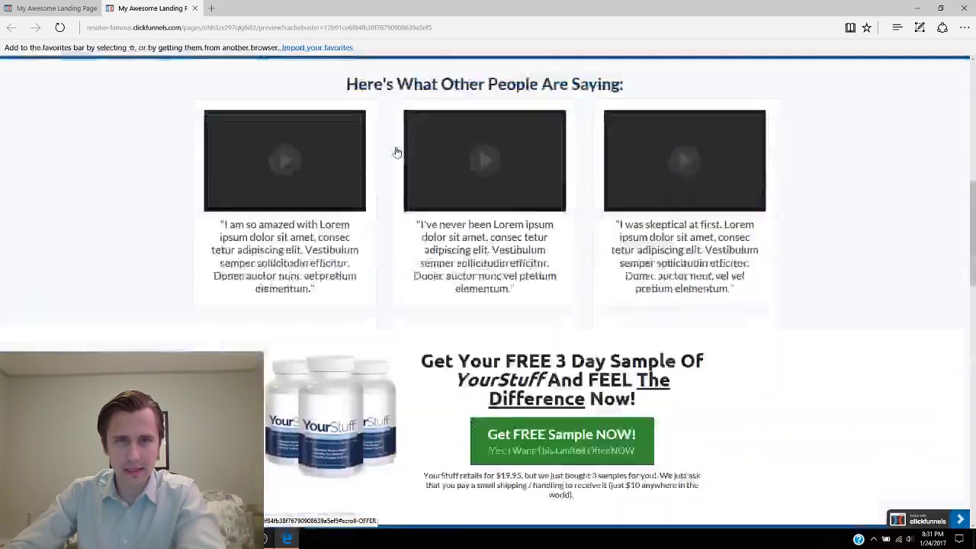
{"action": "scroll", "coordinate": [508, 143], "scroll_direction": "up", "scroll_amount": 5}
{"action": "scroll", "coordinate": [507, 143], "scroll_direction": "up", "scroll_amount": 6}
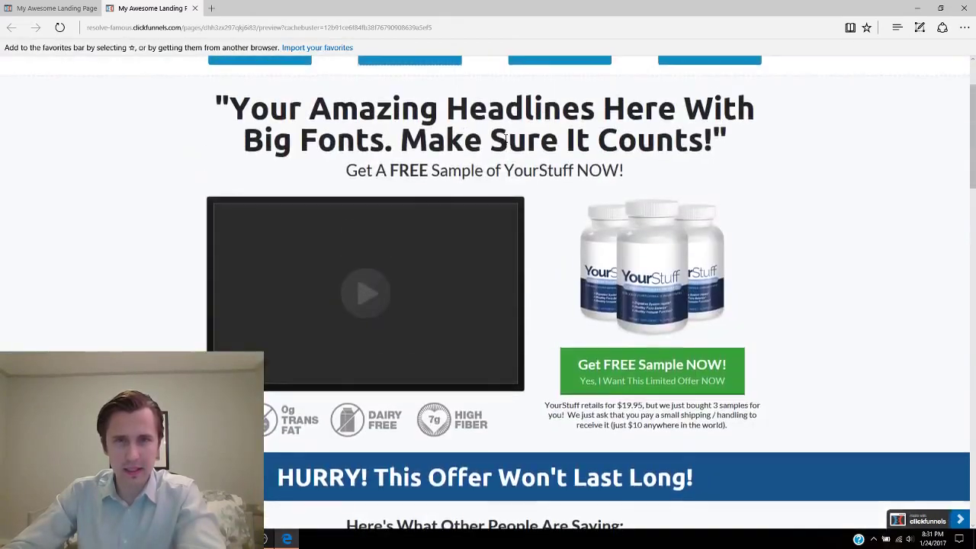
{"action": "left_click", "coordinate": [556, 150]}
{"action": "scroll", "coordinate": [861, 135], "scroll_direction": "up", "scroll_amount": 7}
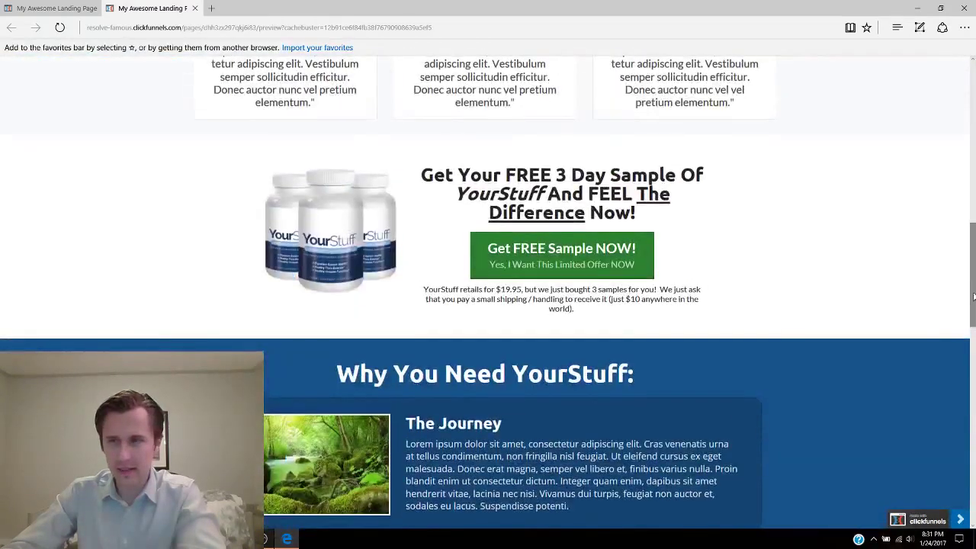
{"action": "left_click", "coordinate": [704, 151]}
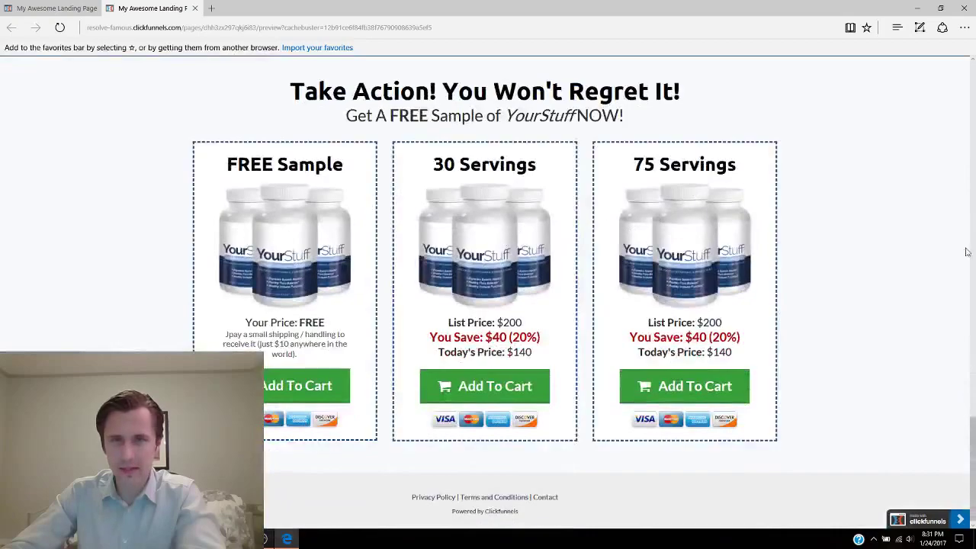
{"action": "scroll", "coordinate": [959, 242], "scroll_direction": "up", "scroll_amount": 10}
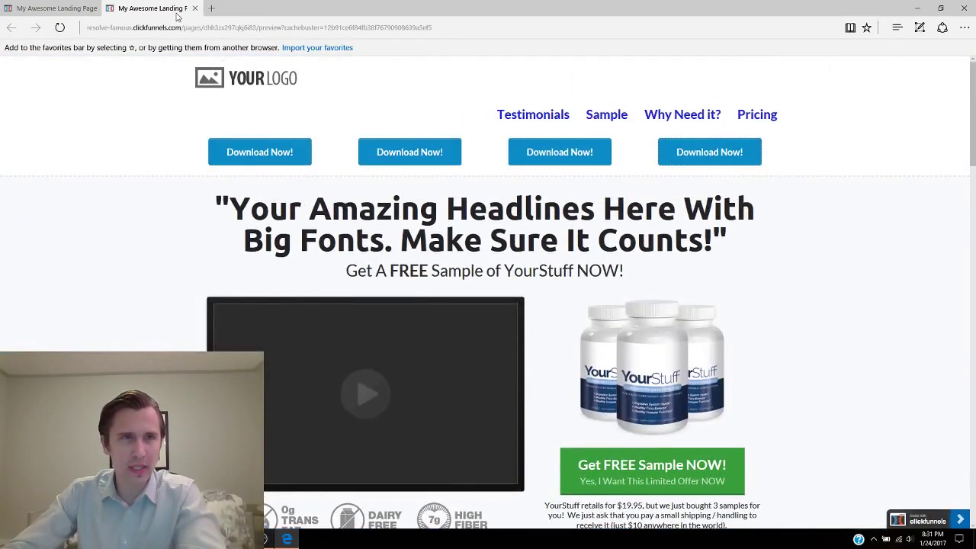
{"action": "left_click", "coordinate": [195, 8]}
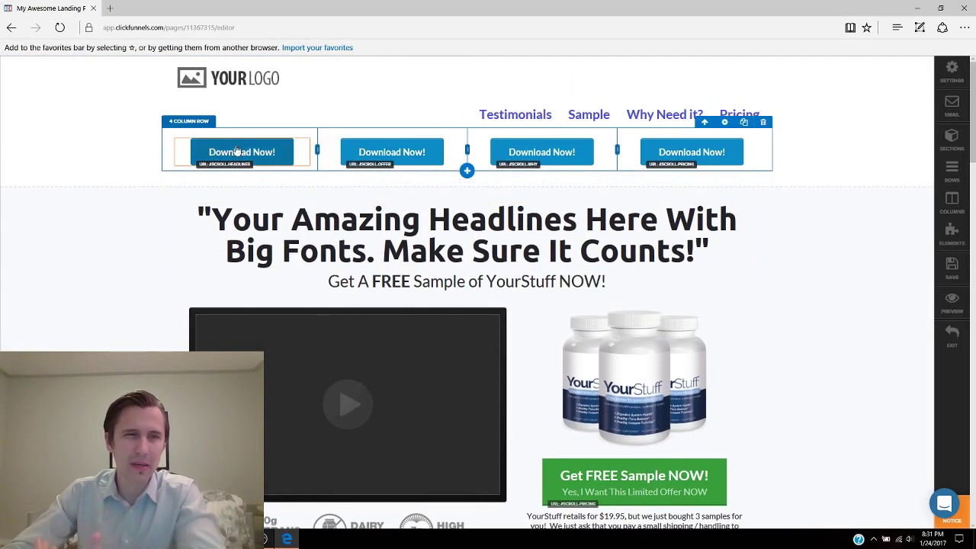
Change the first button's text to Testimonials and save the page
{"action": "left_click", "coordinate": [243, 153]}
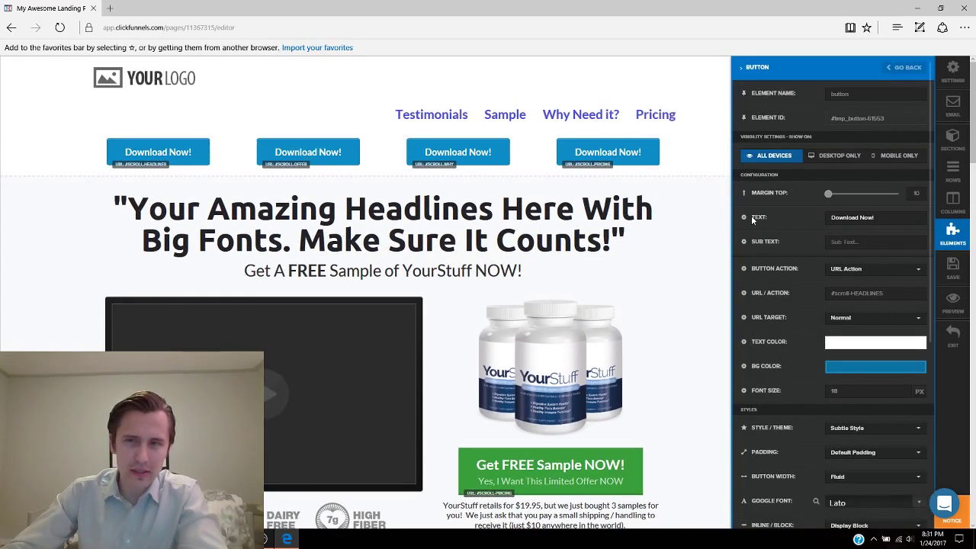
{"action": "left_click", "coordinate": [852, 217]}
{"action": "scroll", "coordinate": [534, 301], "scroll_direction": "down", "scroll_amount": 5}
{"action": "scroll", "coordinate": [431, 285], "scroll_direction": "down", "scroll_amount": 1}
{"action": "scroll", "coordinate": [432, 261], "scroll_direction": "up", "scroll_amount": 5}
{"action": "scroll", "coordinate": [432, 261], "scroll_direction": "up", "scroll_amount": 1}
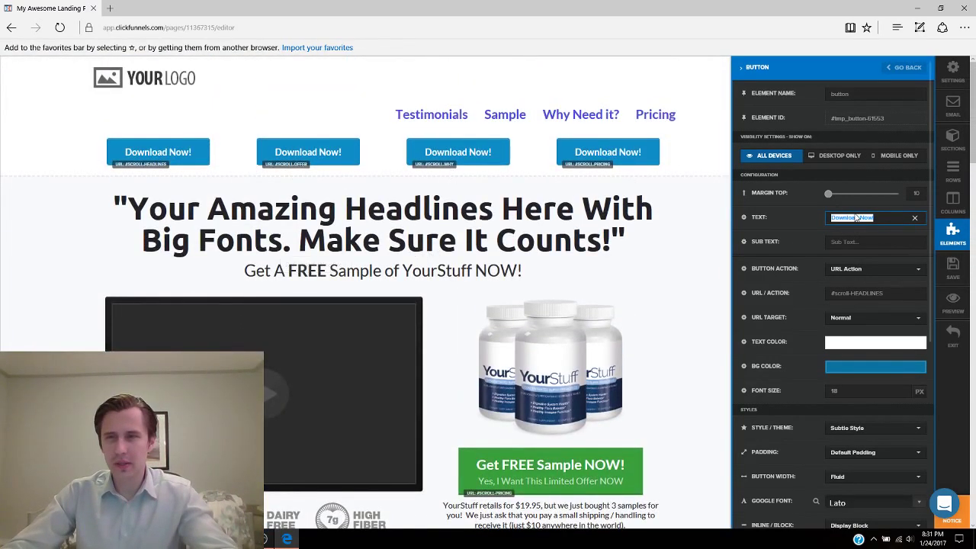
{"action": "type", "text": "Testimonials"}
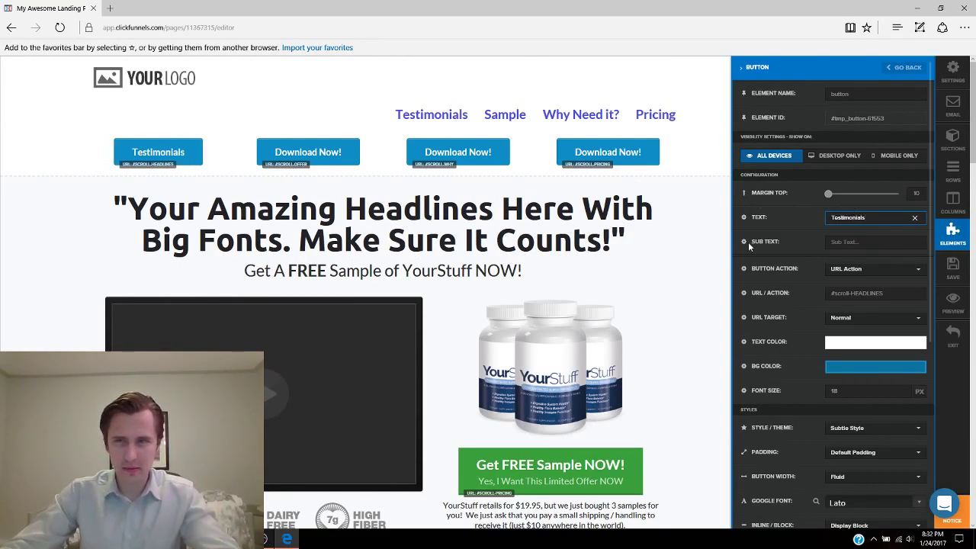
{"action": "left_click", "coordinate": [953, 267]}
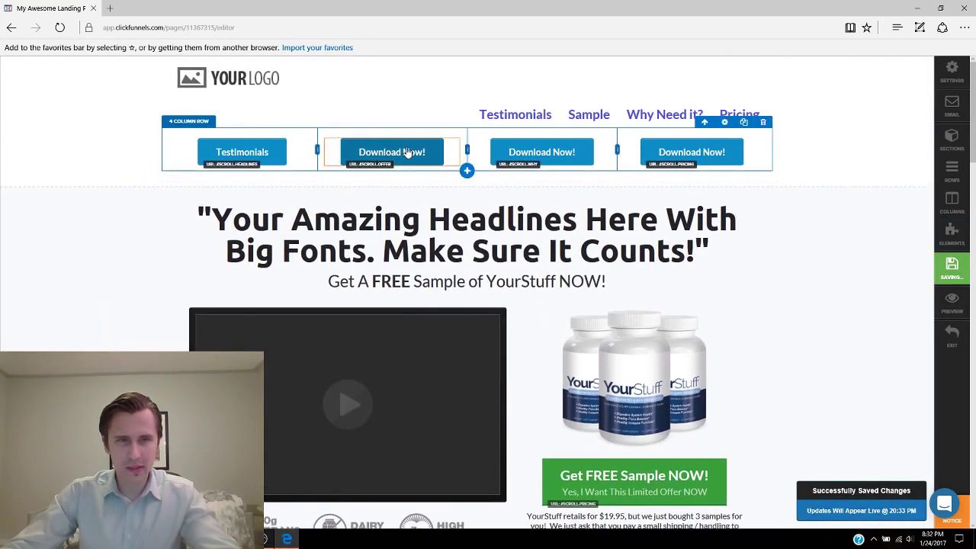
Change the second header button's text from the default label to Sample
{"action": "left_click", "coordinate": [394, 153]}
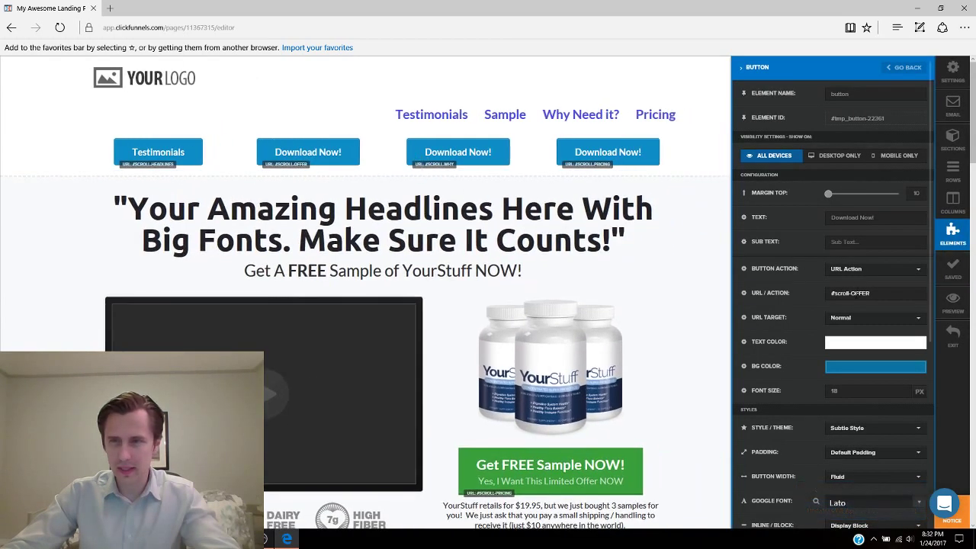
{"action": "double_click", "coordinate": [854, 218]}
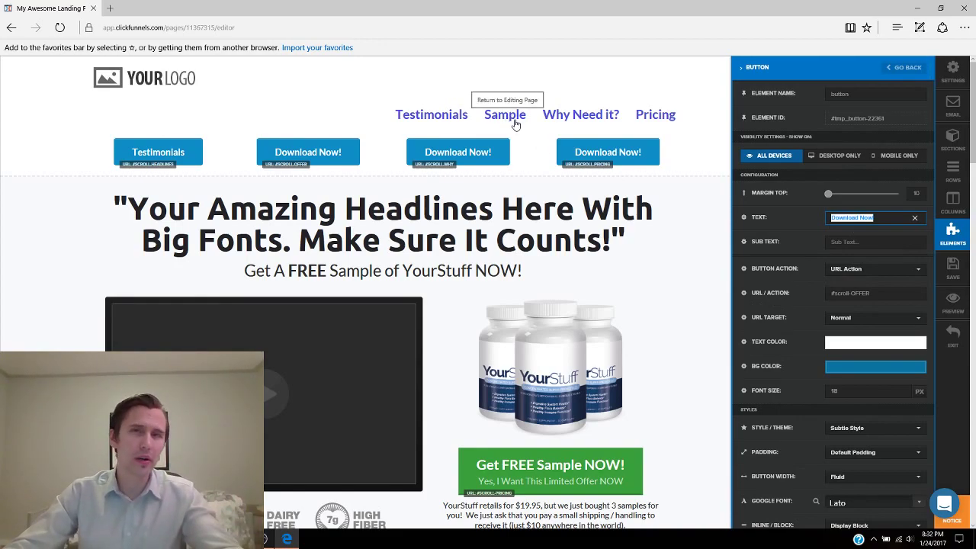
{"action": "type", "text": "Sample"}
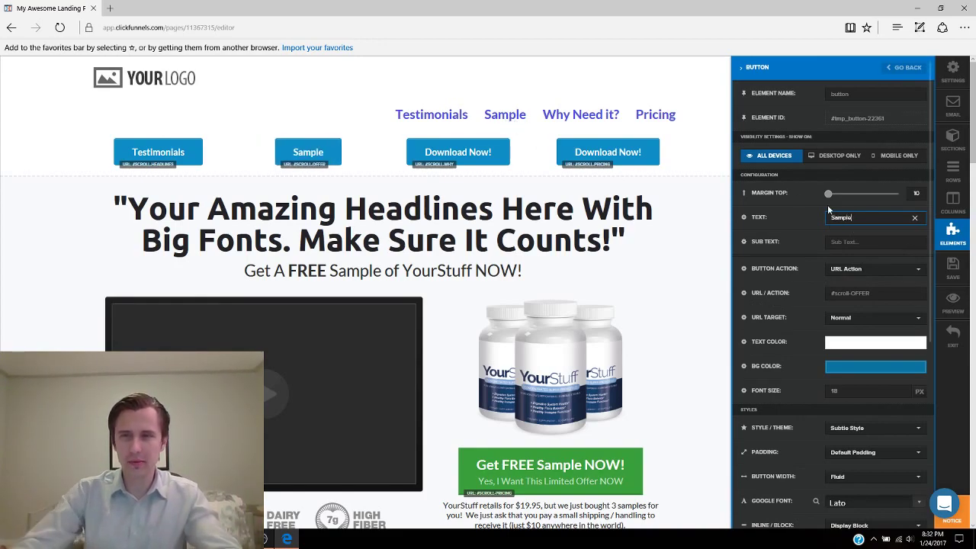
{"action": "left_click", "coordinate": [473, 169]}
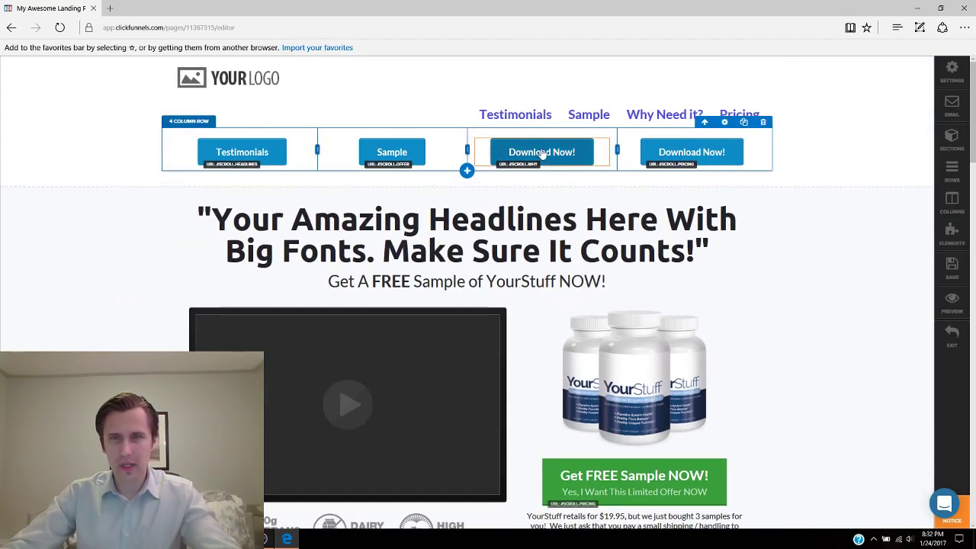
Change the third header button's text to Why Need it?
{"action": "left_click", "coordinate": [539, 152]}
{"action": "triple_click", "coordinate": [876, 218]}
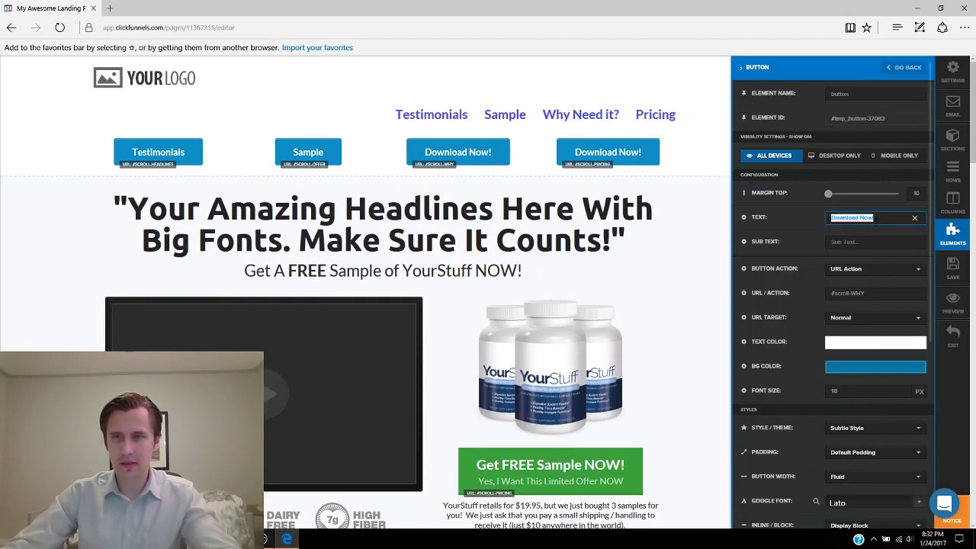
{"action": "type", "text": "Why Need it?"}
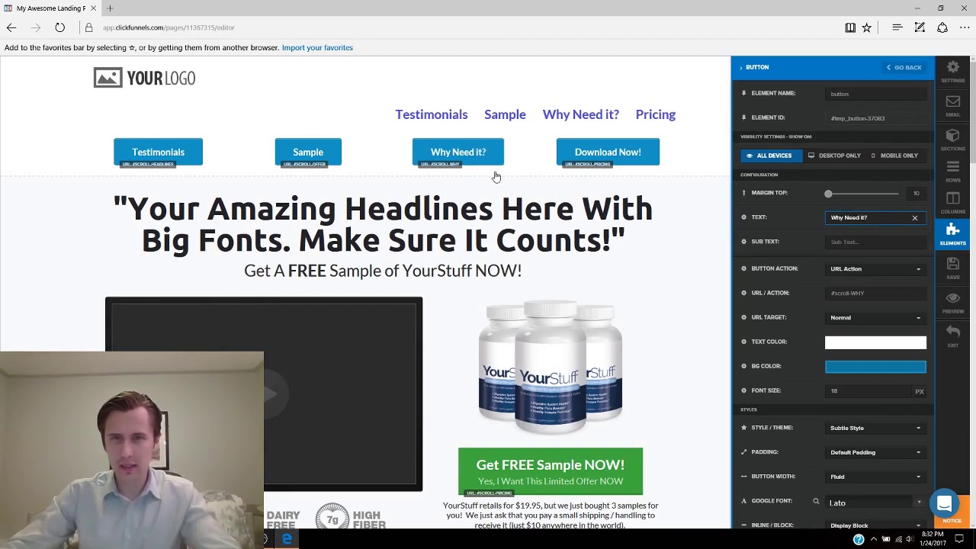
Change the fourth header button's text to Pricing and save the page
{"action": "left_click", "coordinate": [690, 160]}
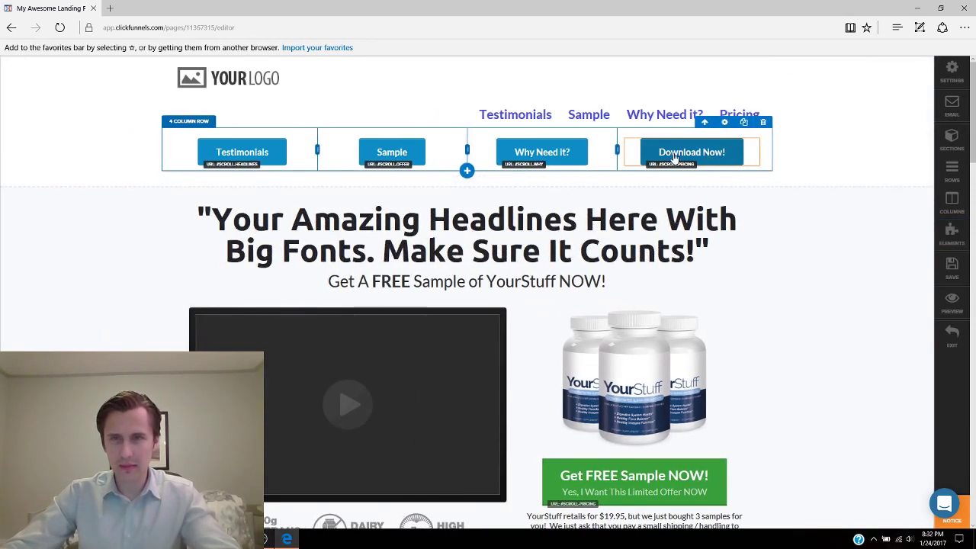
{"action": "triple_click", "coordinate": [853, 217]}
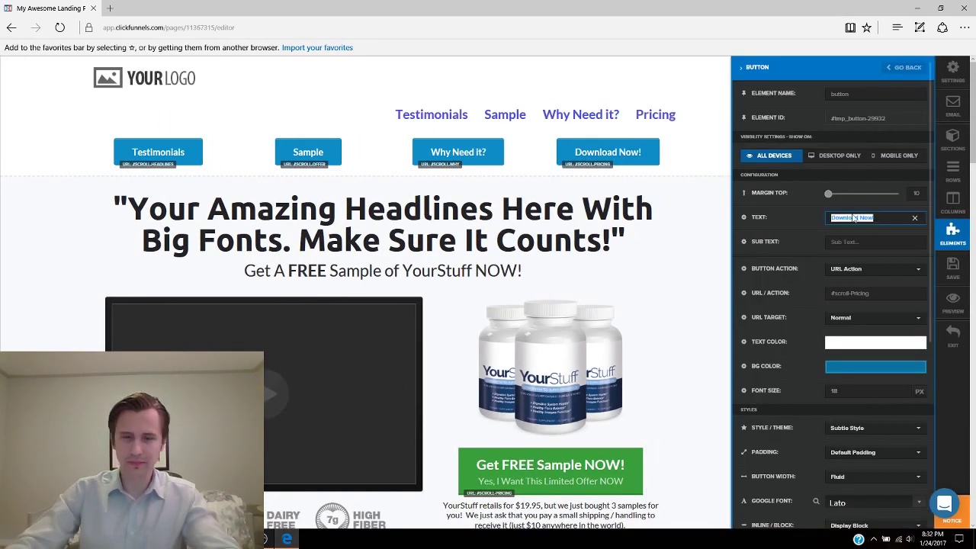
{"action": "type", "text": "Pricing"}
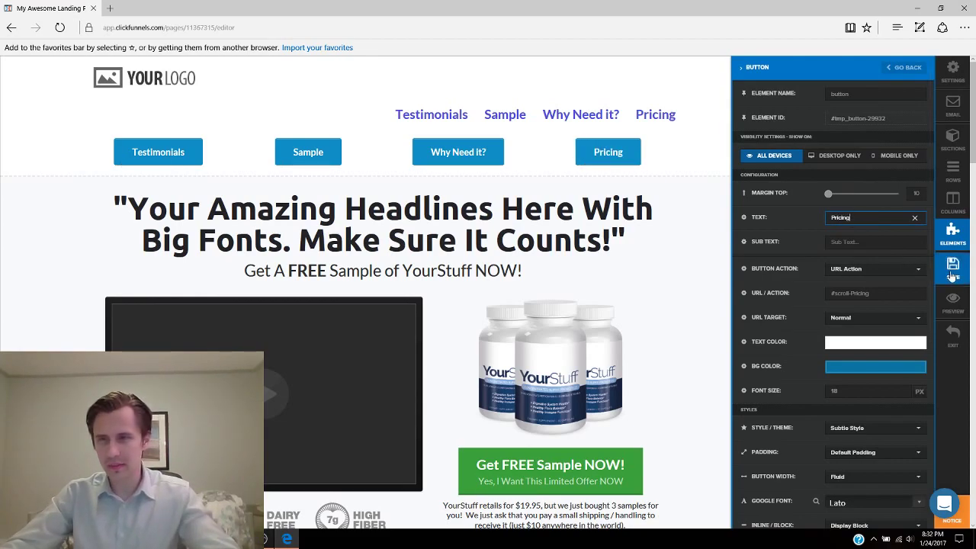
{"action": "key", "text": "ctrl+s"}
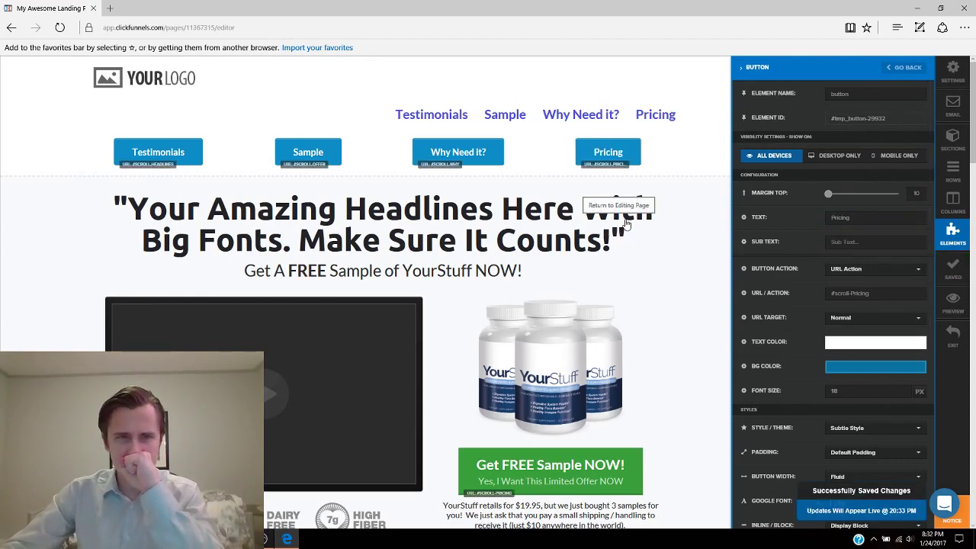
{"action": "left_click", "coordinate": [631, 225]}
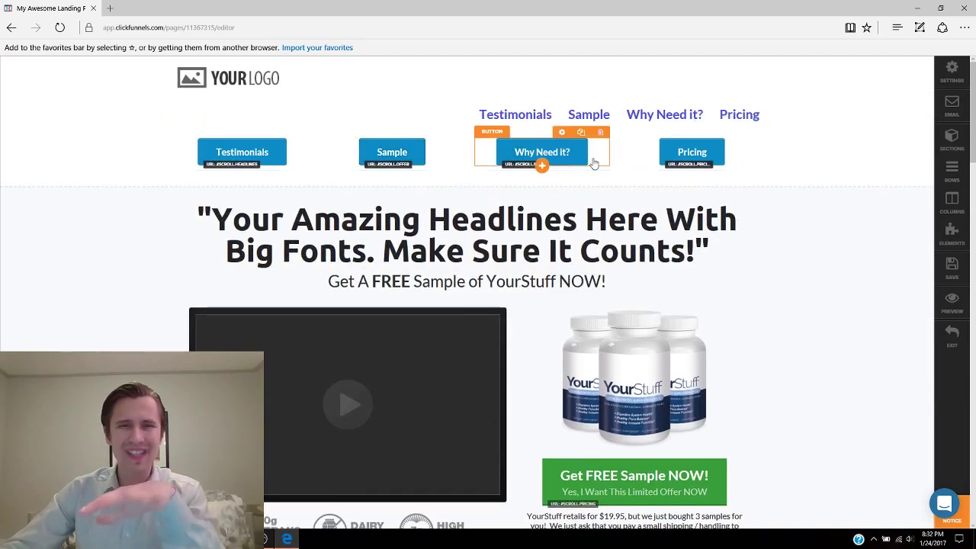
Set the Testimonials button's width to Fill Width so it spans its column
{"action": "left_click", "coordinate": [266, 155]}
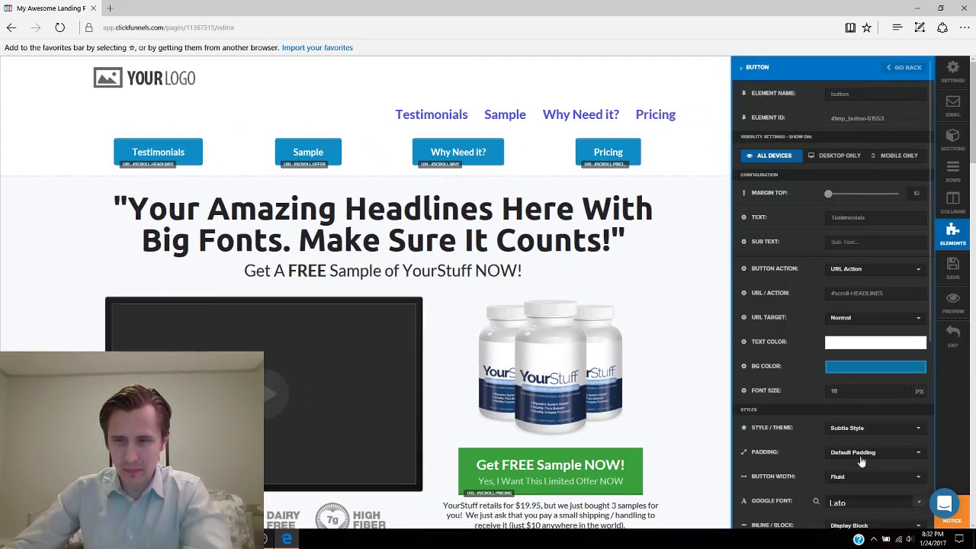
{"action": "left_click", "coordinate": [850, 478]}
{"action": "scroll", "coordinate": [817, 438], "scroll_direction": "down", "scroll_amount": 1}
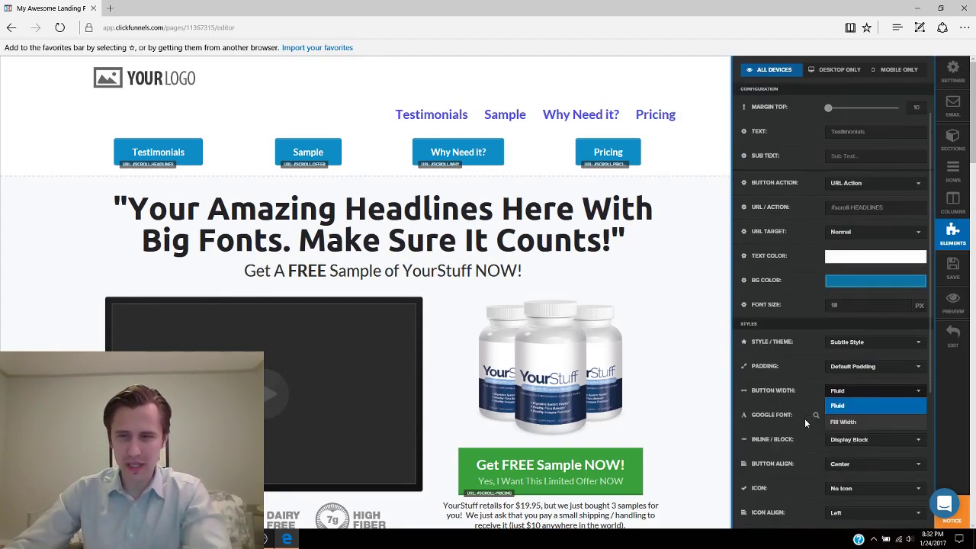
{"action": "left_click", "coordinate": [752, 391]}
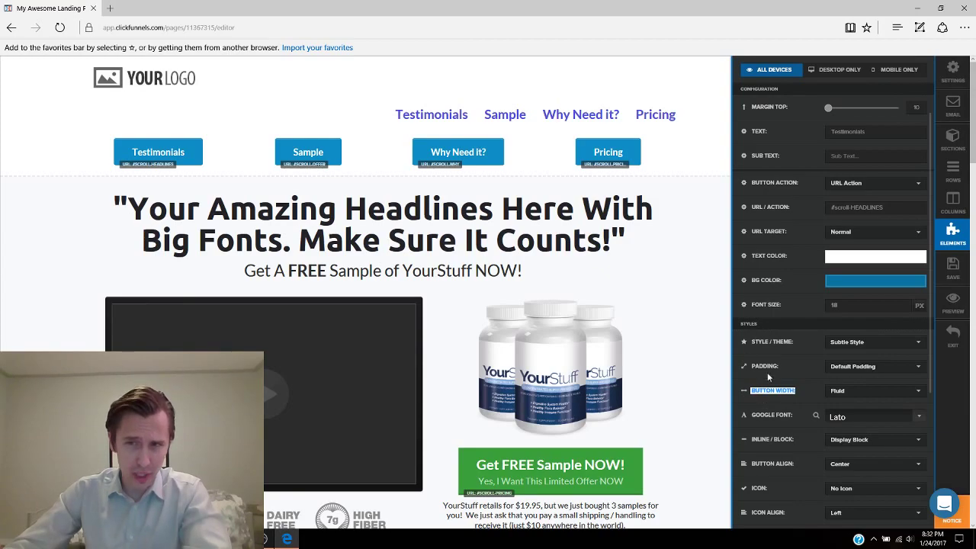
{"action": "left_click", "coordinate": [846, 392]}
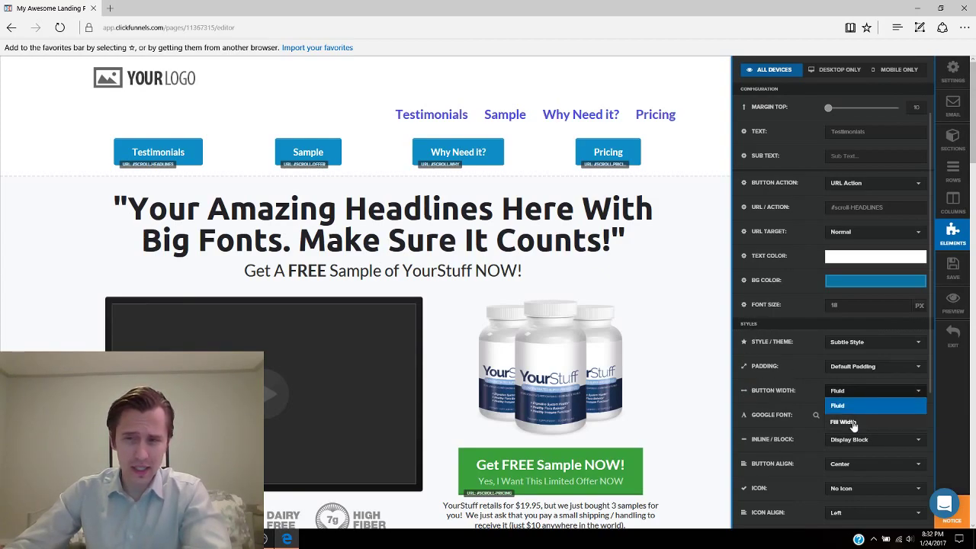
{"action": "left_click", "coordinate": [848, 423]}
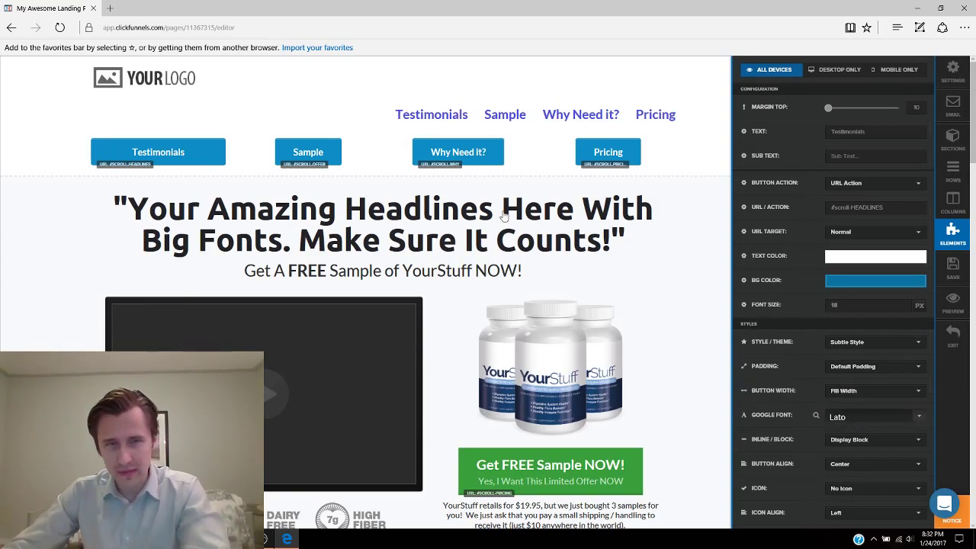
Set the Sample button's width to Fill Width, keeping its Subtle Style theme
{"action": "left_click", "coordinate": [358, 163]}
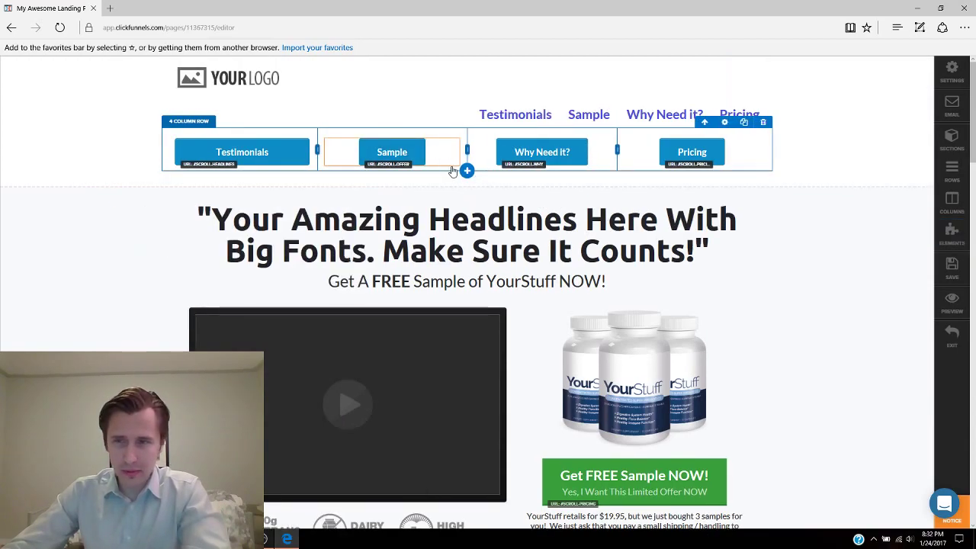
{"action": "left_click", "coordinate": [421, 162]}
{"action": "left_click", "coordinate": [858, 430]}
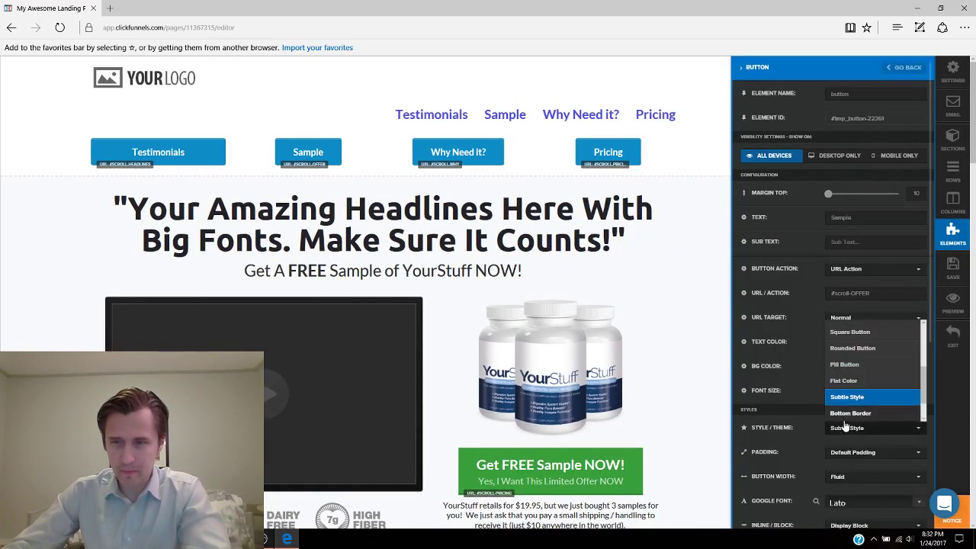
{"action": "left_click", "coordinate": [848, 436]}
{"action": "left_click", "coordinate": [842, 479]}
{"action": "left_click", "coordinate": [843, 508]}
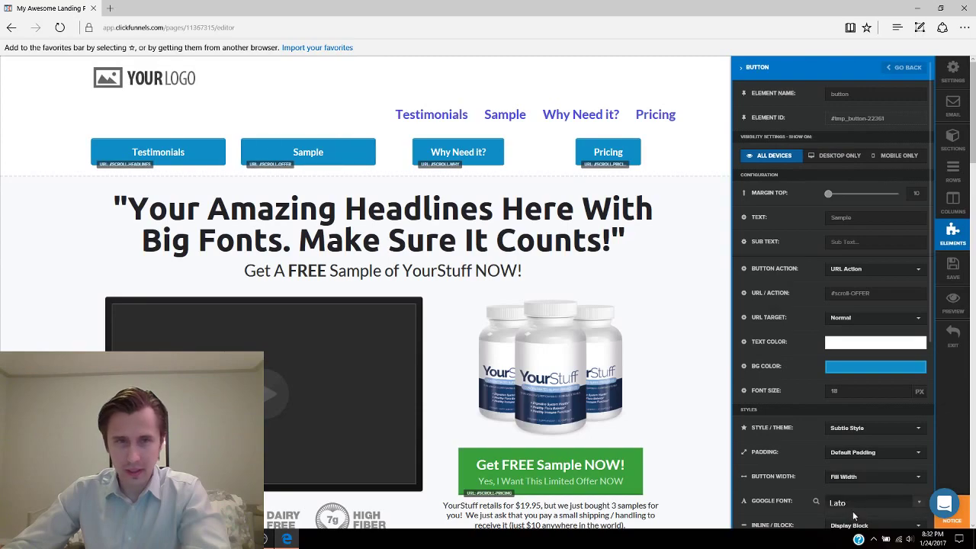
Set the Why Need it? button's width to Fill Width
{"action": "left_click", "coordinate": [573, 185]}
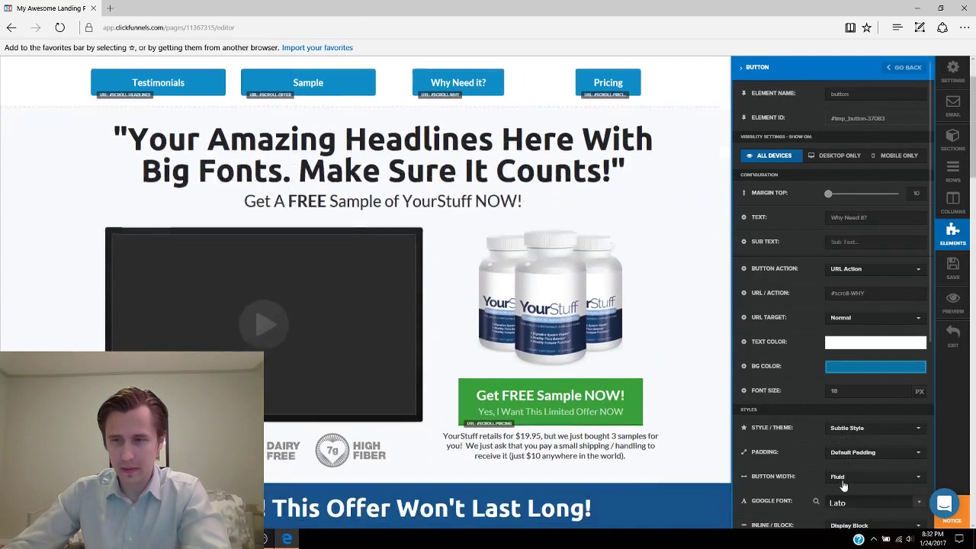
{"action": "left_click", "coordinate": [842, 477]}
{"action": "left_click", "coordinate": [846, 507]}
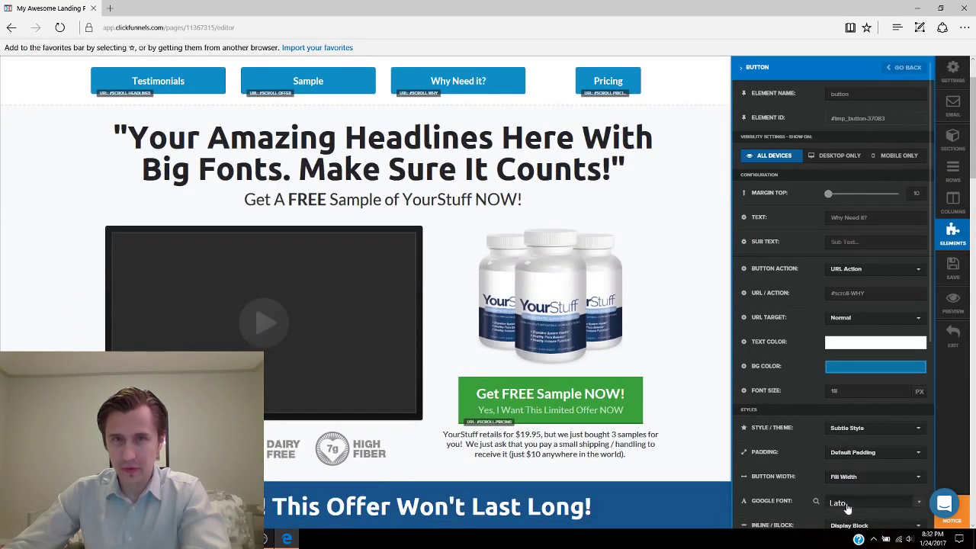
Set the Pricing button's width to Fill Width
{"action": "left_click", "coordinate": [671, 151]}
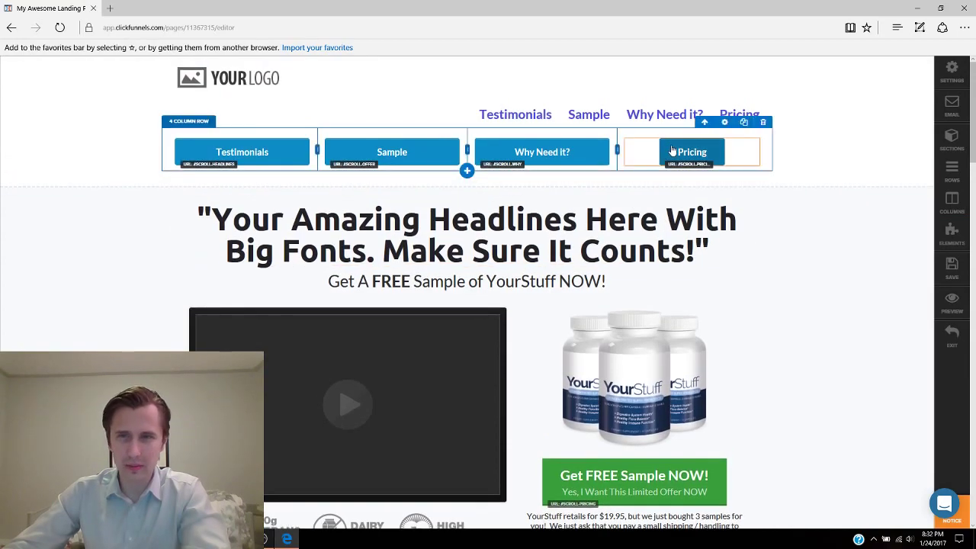
{"action": "left_click", "coordinate": [671, 151]}
{"action": "left_click", "coordinate": [846, 478]}
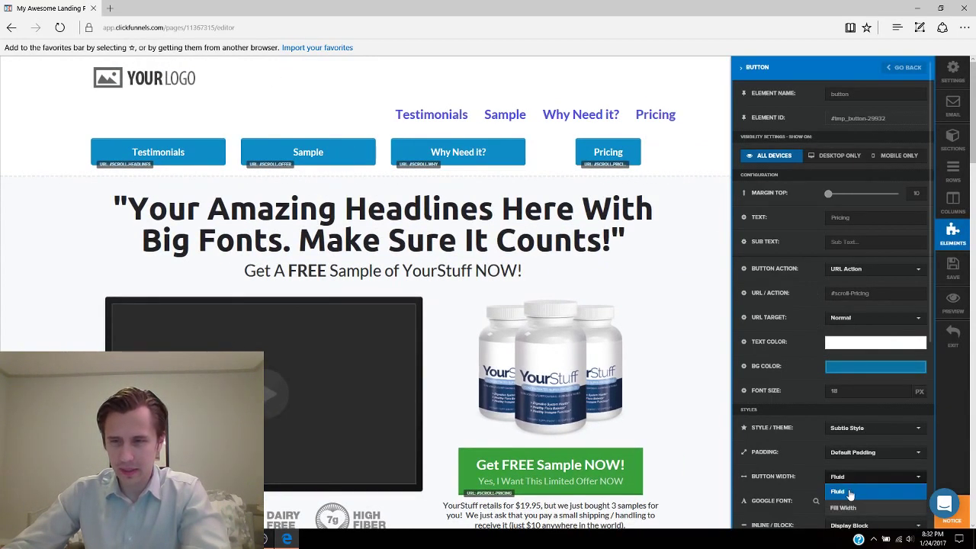
{"action": "left_click", "coordinate": [844, 508]}
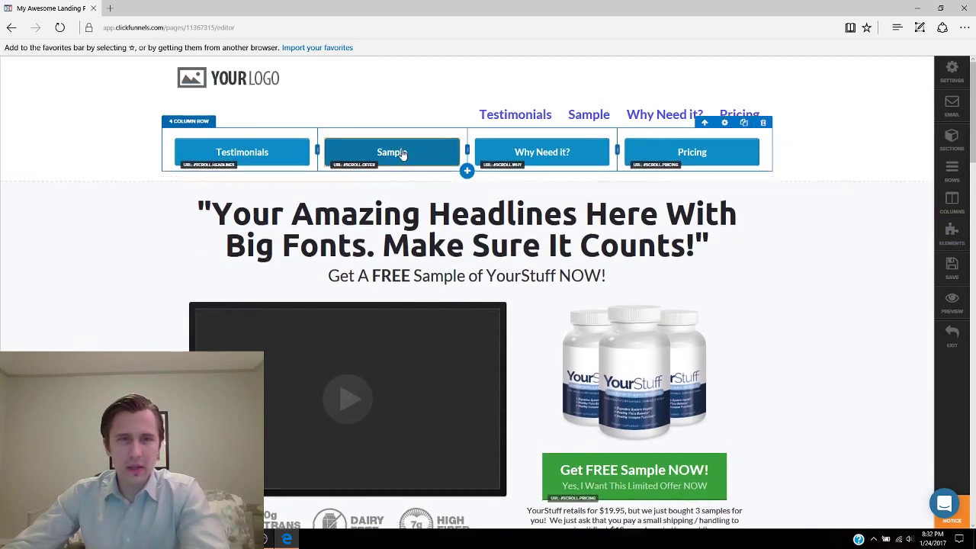
Try a darker, muted blue background color on the Sample button using the color picker
{"action": "left_click", "coordinate": [398, 155]}
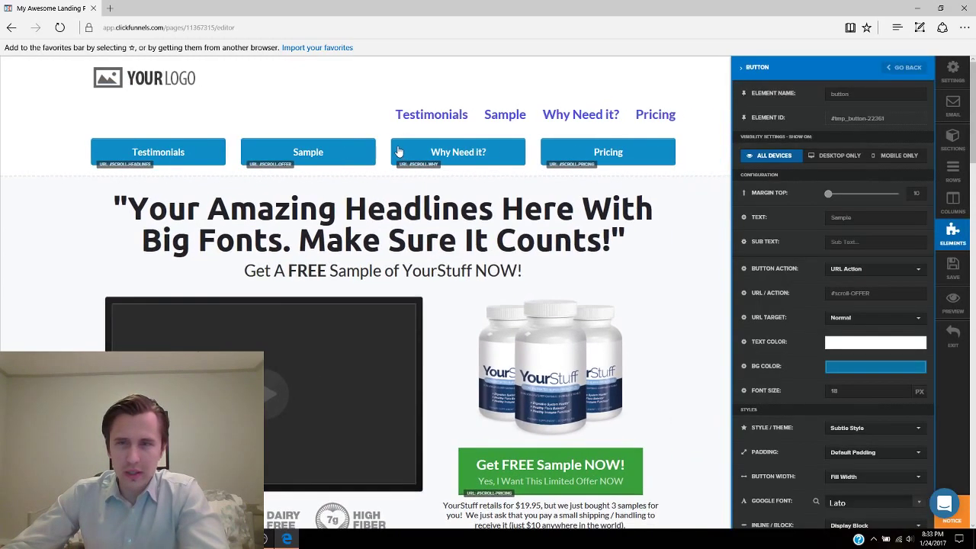
{"action": "left_click", "coordinate": [848, 372]}
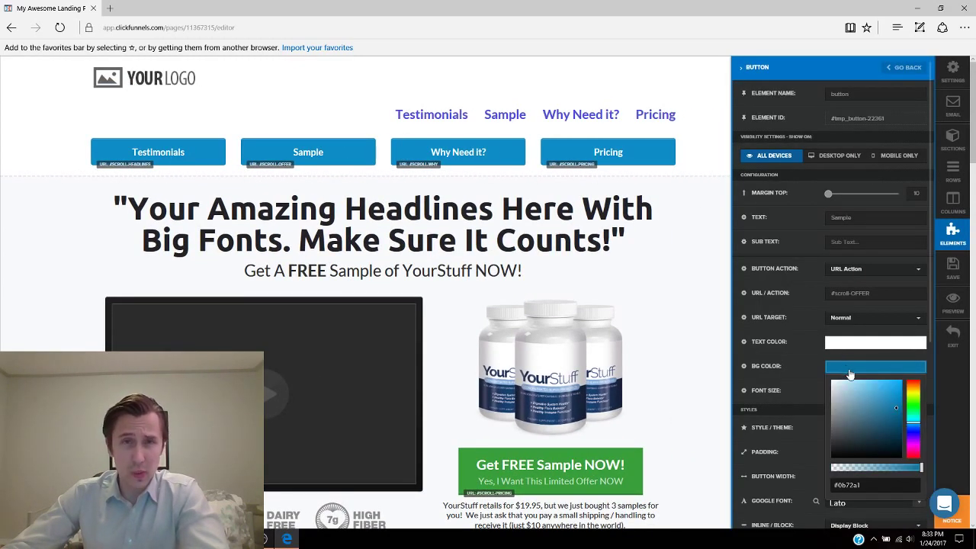
{"action": "mouse_move", "coordinate": [878, 429]}
{"action": "left_mouse_down"}
{"action": "mouse_move", "coordinate": [863, 405]}
{"action": "mouse_move", "coordinate": [867, 388]}
{"action": "mouse_move", "coordinate": [880, 424]}
{"action": "left_mouse_up"}
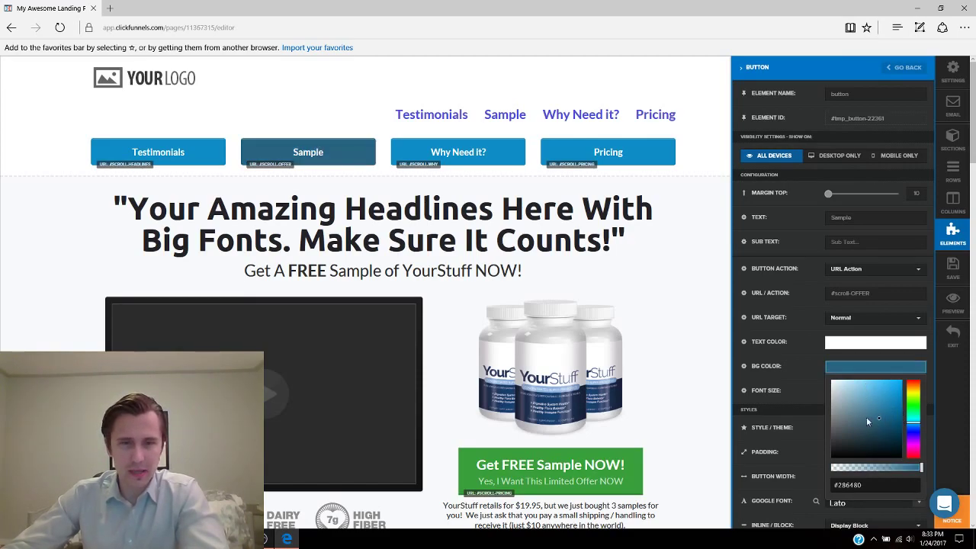
Copy the background color code from the settings of the blue HEADLINES section below the product offer
{"action": "scroll", "coordinate": [458, 351], "scroll_direction": "down", "scroll_amount": 3}
{"action": "scroll", "coordinate": [442, 347], "scroll_direction": "up", "scroll_amount": 3}
{"action": "scroll", "coordinate": [496, 357], "scroll_direction": "down", "scroll_amount": 3}
{"action": "scroll", "coordinate": [495, 357], "scroll_direction": "down", "scroll_amount": 2}
{"action": "scroll", "coordinate": [496, 357], "scroll_direction": "up", "scroll_amount": 5}
{"action": "left_click", "coordinate": [496, 356]}
{"action": "scroll", "coordinate": [708, 294], "scroll_direction": "down", "scroll_amount": 2}
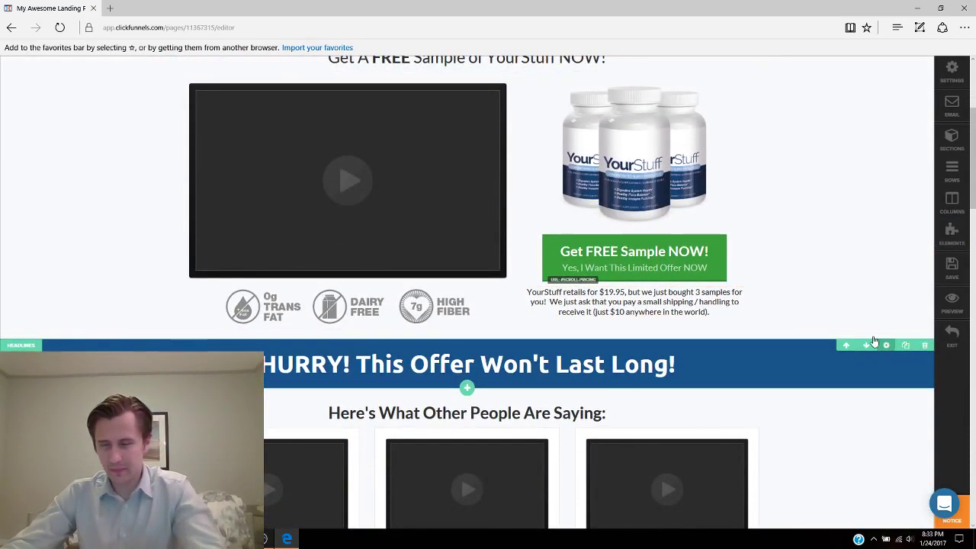
{"action": "left_click", "coordinate": [884, 345]}
{"action": "left_click", "coordinate": [847, 219]}
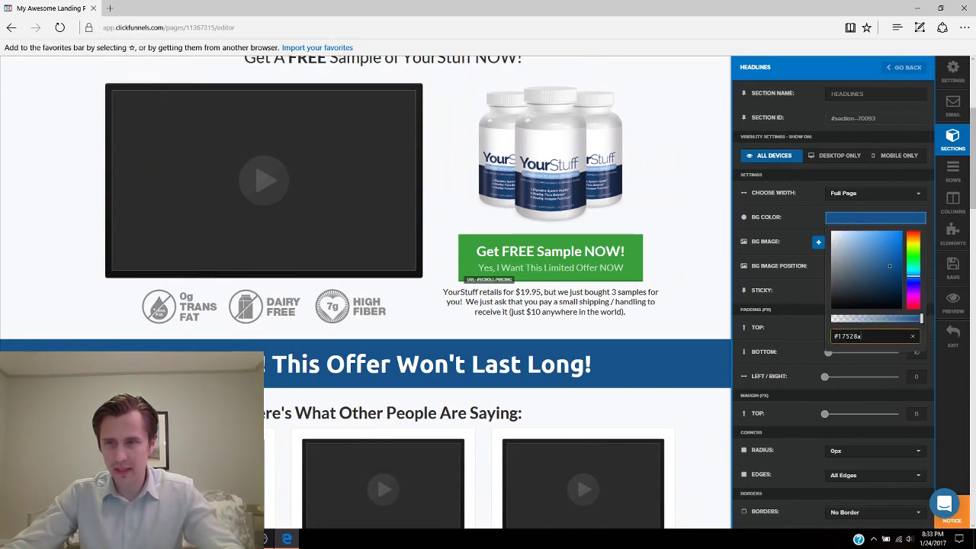
{"action": "left_click", "coordinate": [612, 218]}
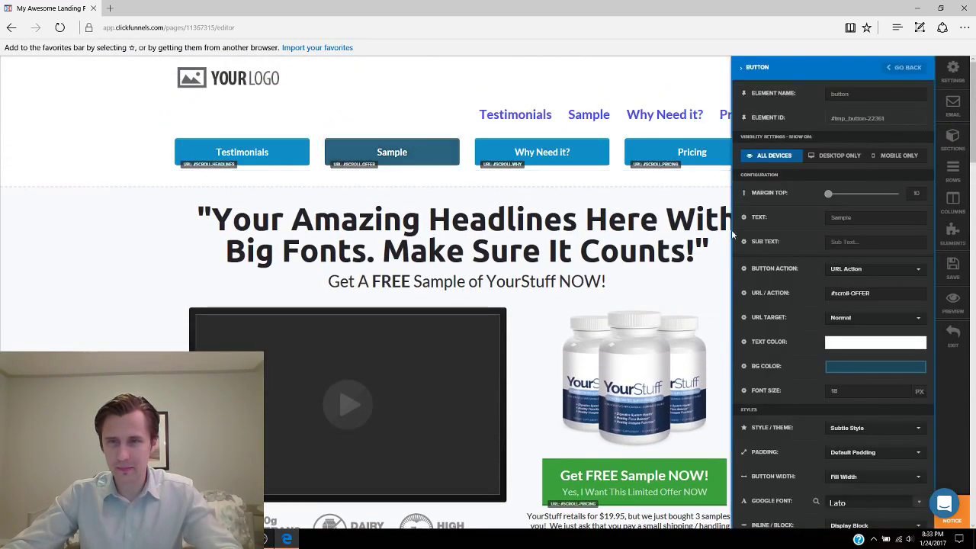
Set the Sample button's background color to #17528a
{"action": "left_click", "coordinate": [846, 369]}
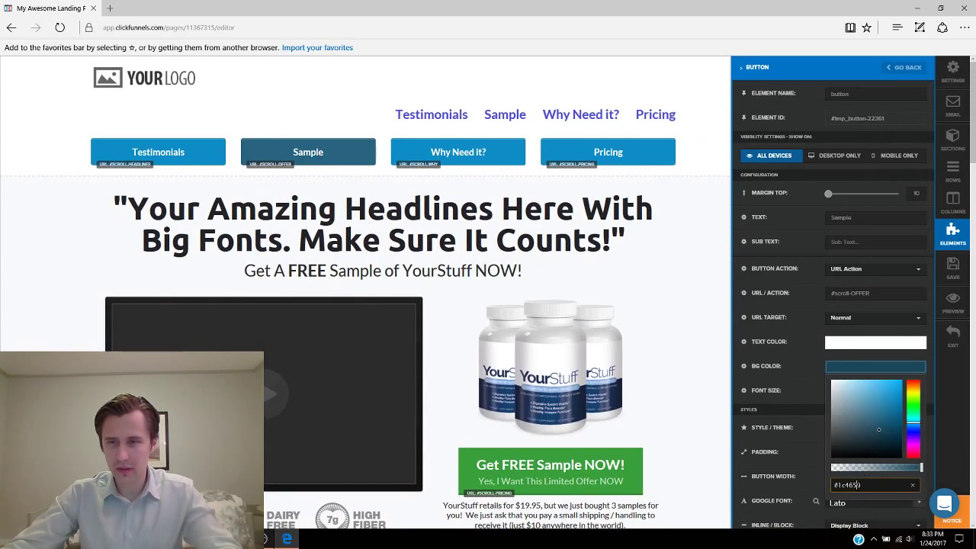
{"action": "type", "text": "#17528a"}
{"action": "left_click", "coordinate": [656, 280]}
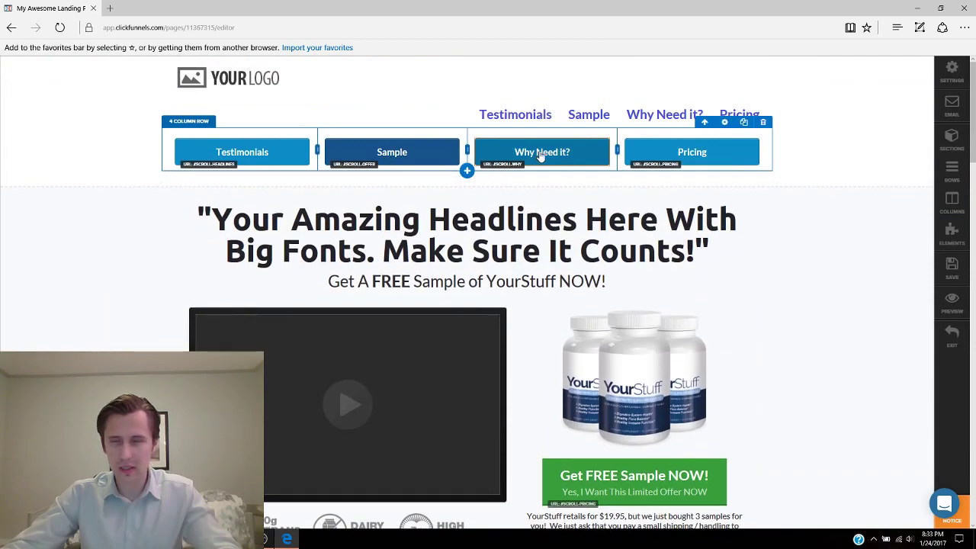
Set the Why Need it? button's background color to #17528a
{"action": "left_click", "coordinate": [541, 155]}
{"action": "left_click", "coordinate": [866, 373]}
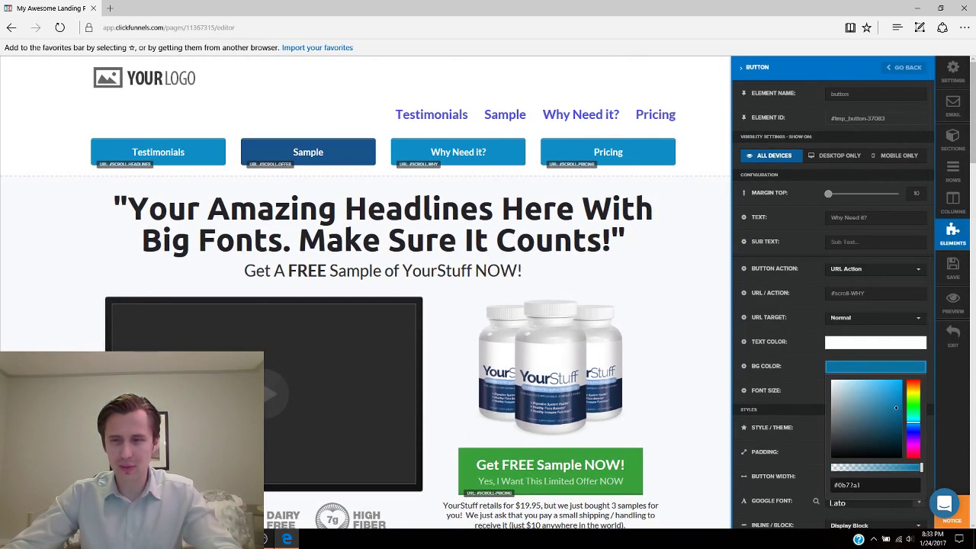
{"action": "type", "text": "#17528a"}
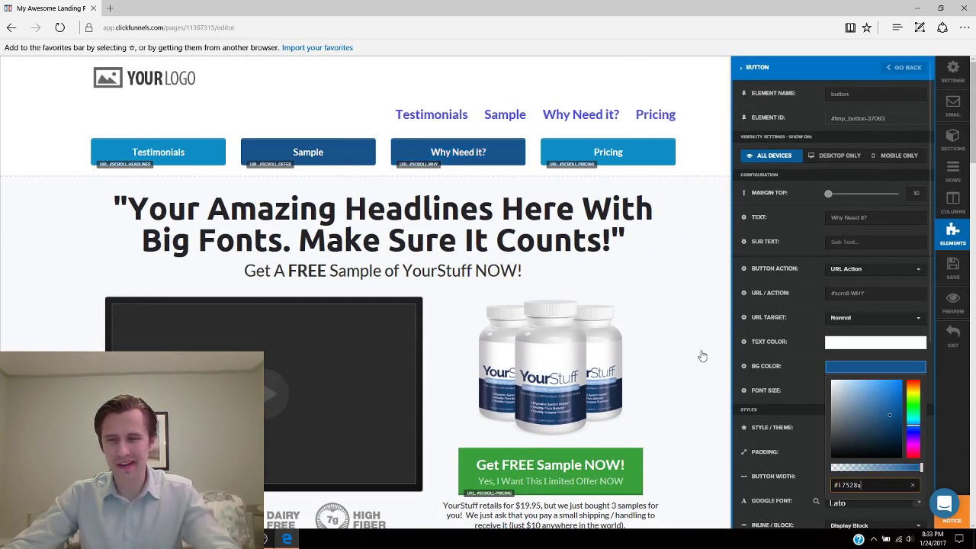
{"action": "left_click", "coordinate": [632, 236]}
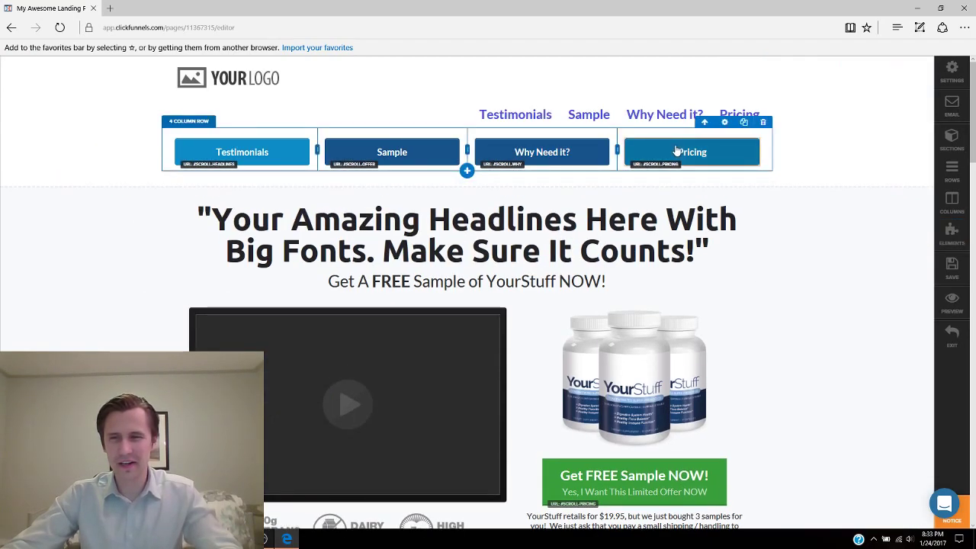
Set the Pricing button's background color to #17528a
{"action": "left_click", "coordinate": [694, 155]}
{"action": "left_click", "coordinate": [854, 369]}
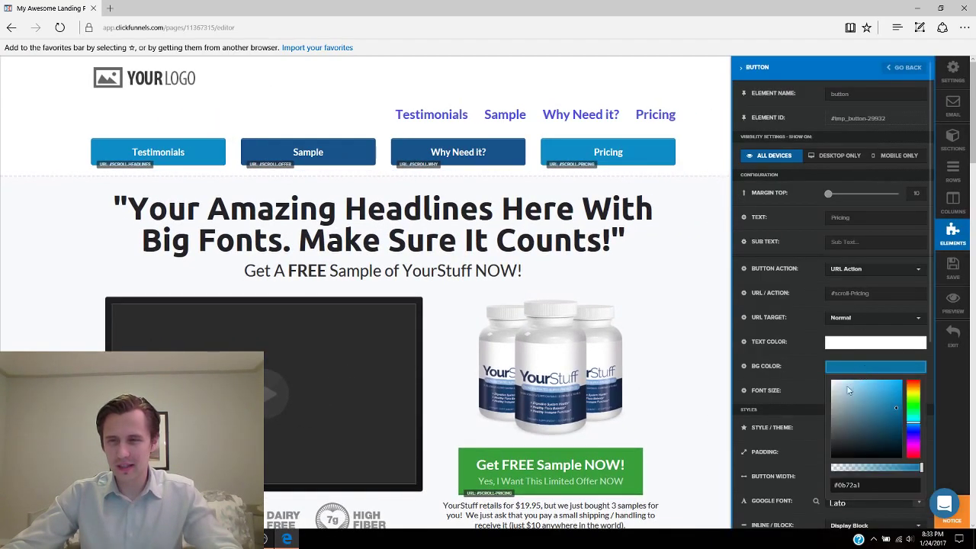
{"action": "left_click", "coordinate": [852, 486]}
{"action": "left_click", "coordinate": [322, 185]}
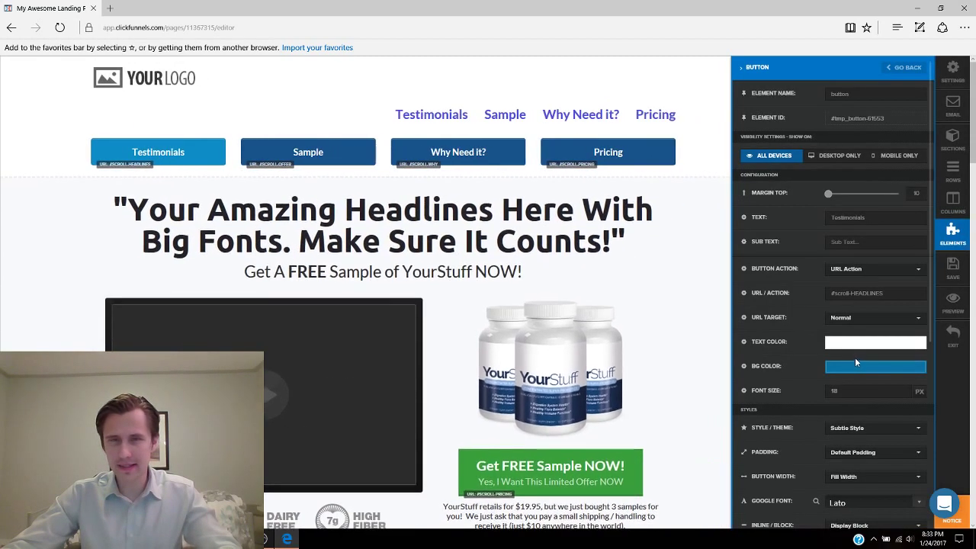
Set the Testimonials button's background color to #17528a and save the page
{"action": "left_click", "coordinate": [852, 367]}
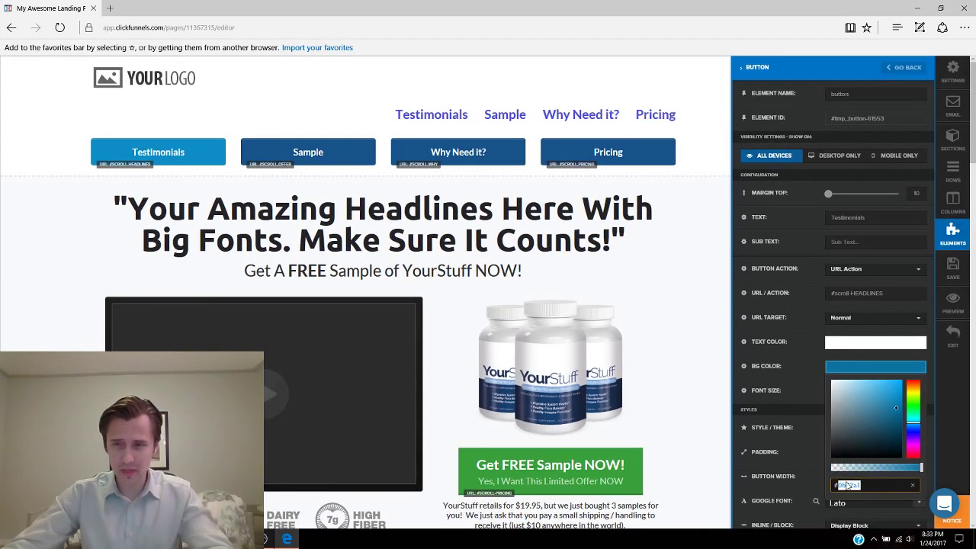
{"action": "key", "text": "Return"}
{"action": "left_click", "coordinate": [647, 322]}
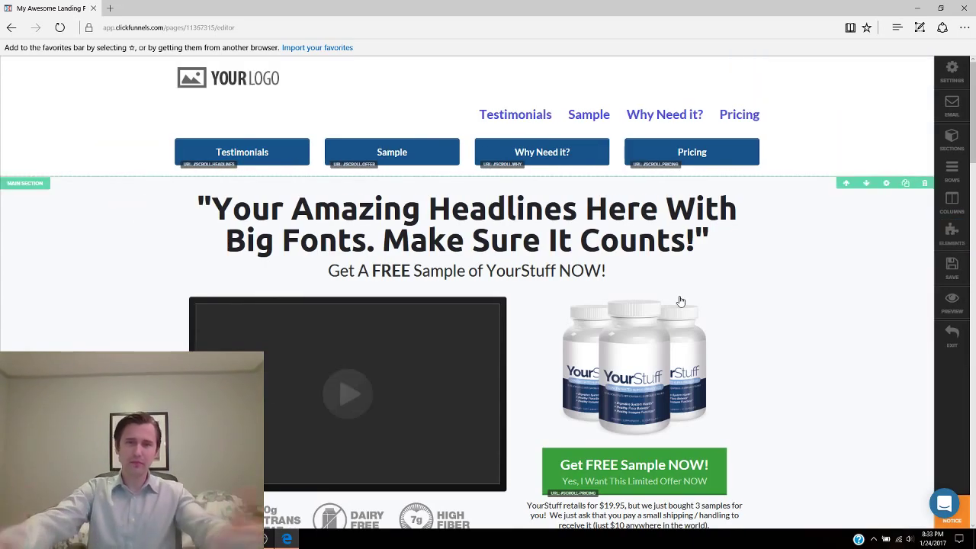
{"action": "left_click", "coordinate": [964, 276]}
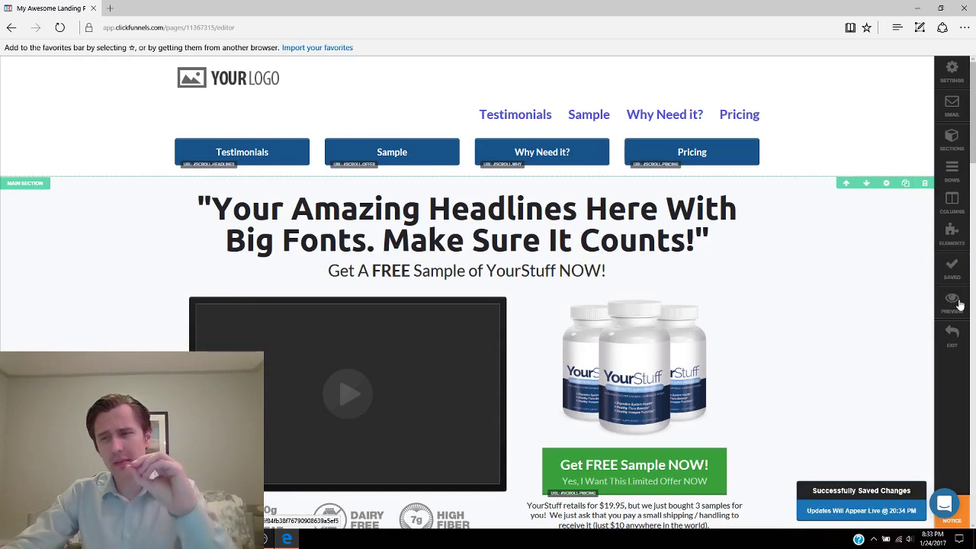
Preview the page and test where the Testimonials text link in the header navigation scrolls
{"action": "scroll", "coordinate": [775, 281], "scroll_direction": "down", "scroll_amount": 2}
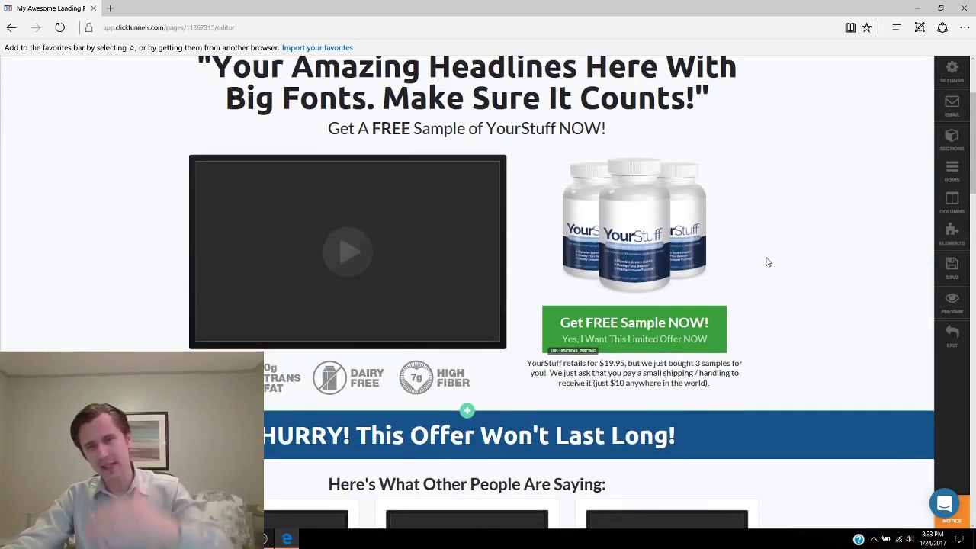
{"action": "scroll", "coordinate": [767, 261], "scroll_direction": "down", "scroll_amount": 3}
{"action": "scroll", "coordinate": [770, 279], "scroll_direction": "up", "scroll_amount": 5}
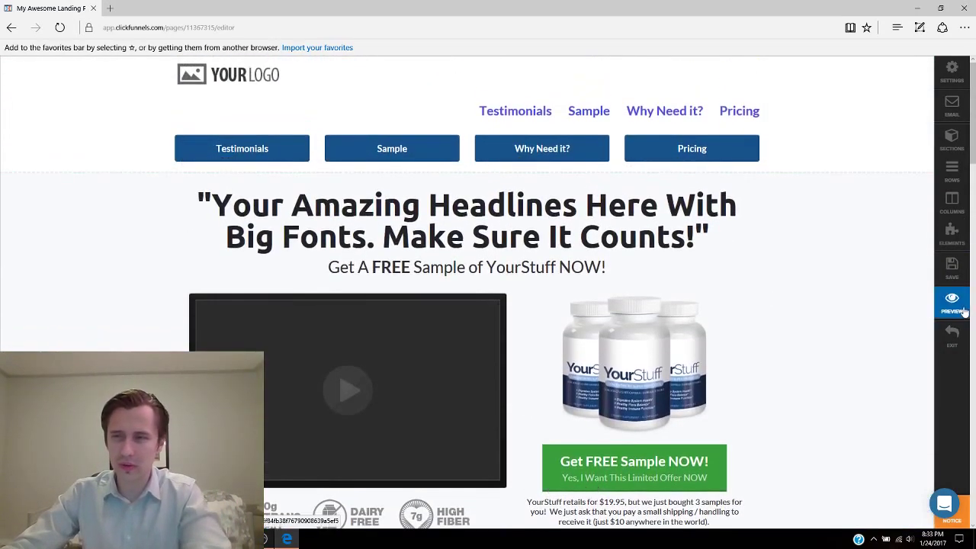
{"action": "left_click", "coordinate": [953, 305]}
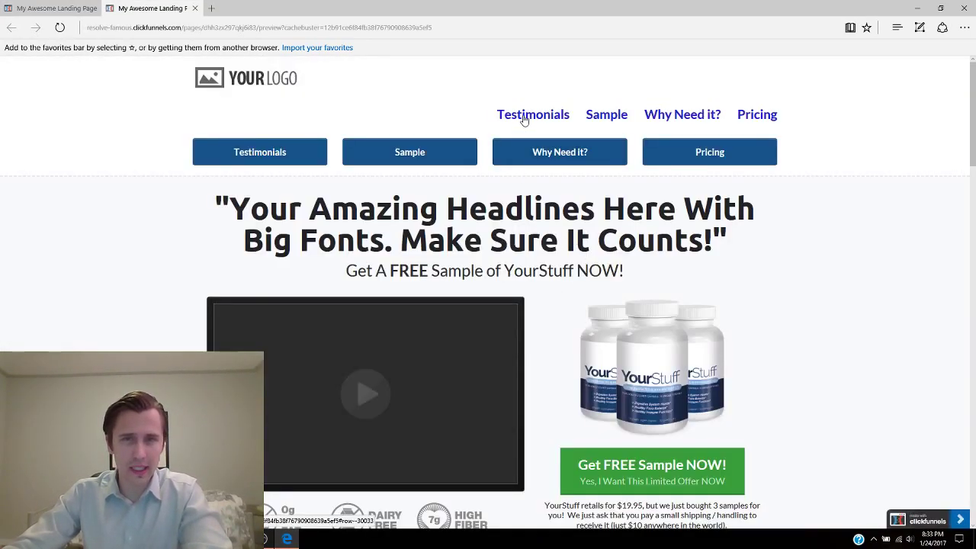
{"action": "left_click", "coordinate": [525, 116]}
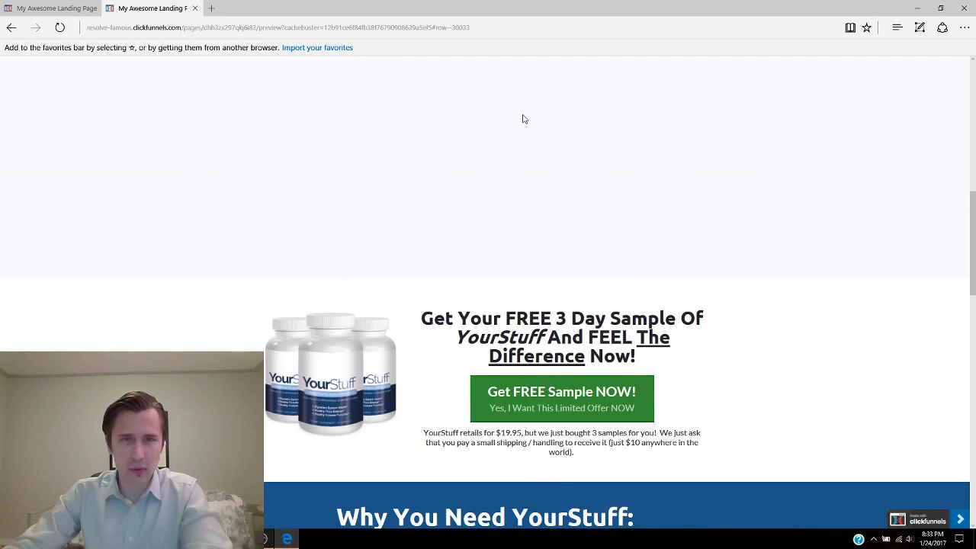
{"action": "left_click", "coordinate": [193, 8]}
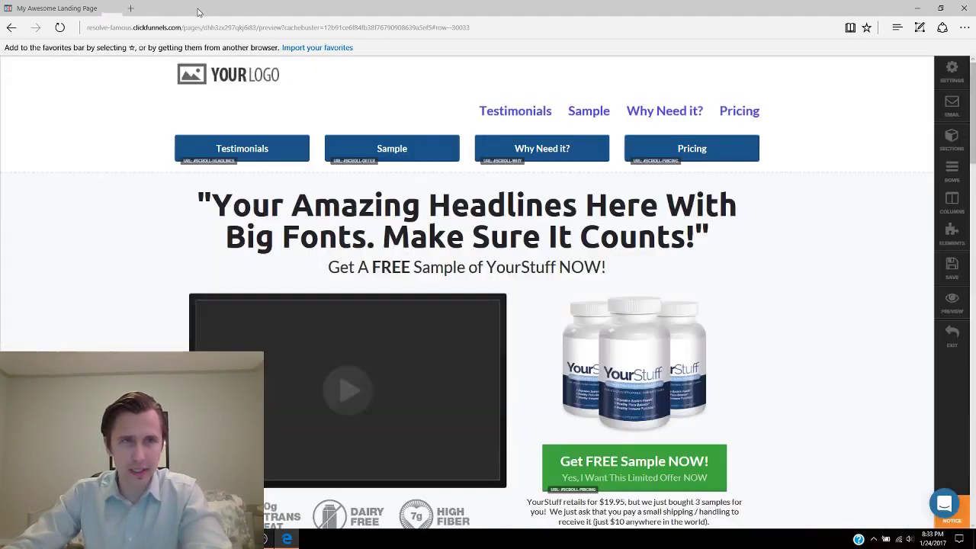
Preview the page again and test where the blue Testimonials button scrolls
{"action": "left_click", "coordinate": [959, 307]}
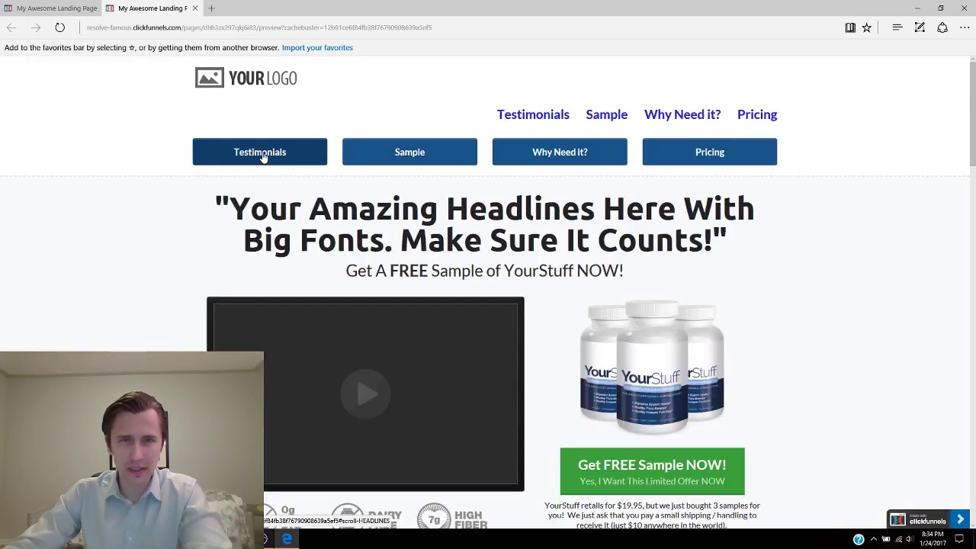
{"action": "left_click", "coordinate": [260, 154]}
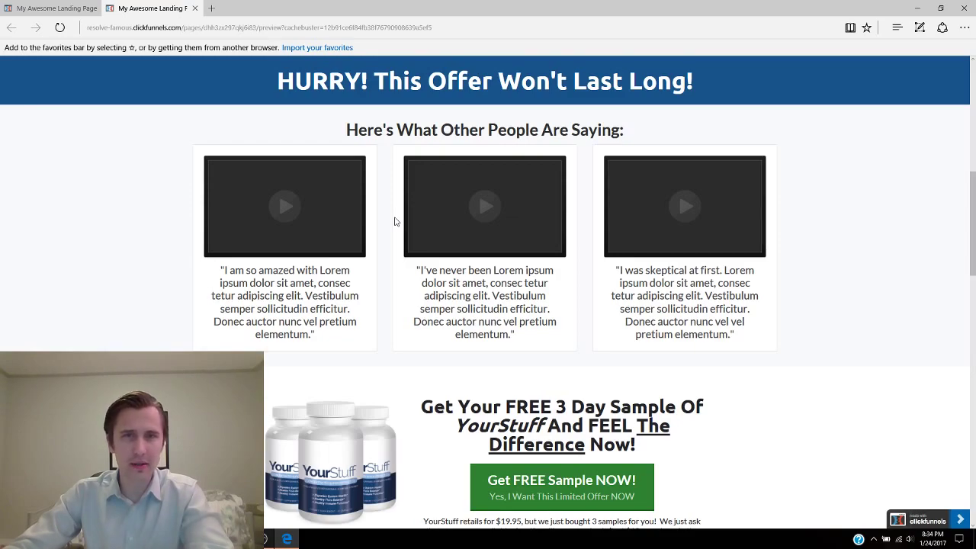
{"action": "scroll", "coordinate": [394, 221], "scroll_direction": "down", "scroll_amount": 1}
{"action": "scroll", "coordinate": [973, 229], "scroll_direction": "up", "scroll_amount": 1}
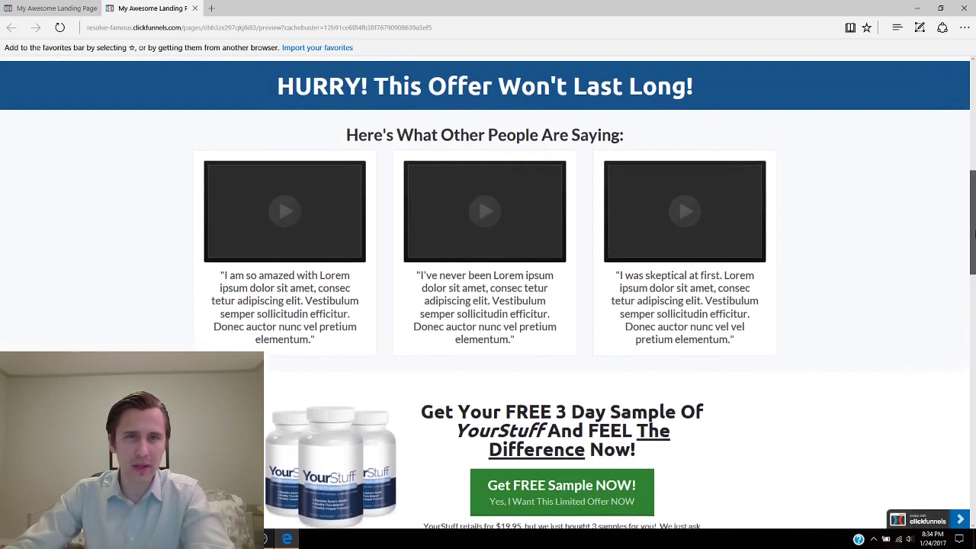
{"action": "scroll", "coordinate": [972, 229], "scroll_direction": "down", "scroll_amount": 1}
{"action": "scroll", "coordinate": [972, 229], "scroll_direction": "up", "scroll_amount": 5}
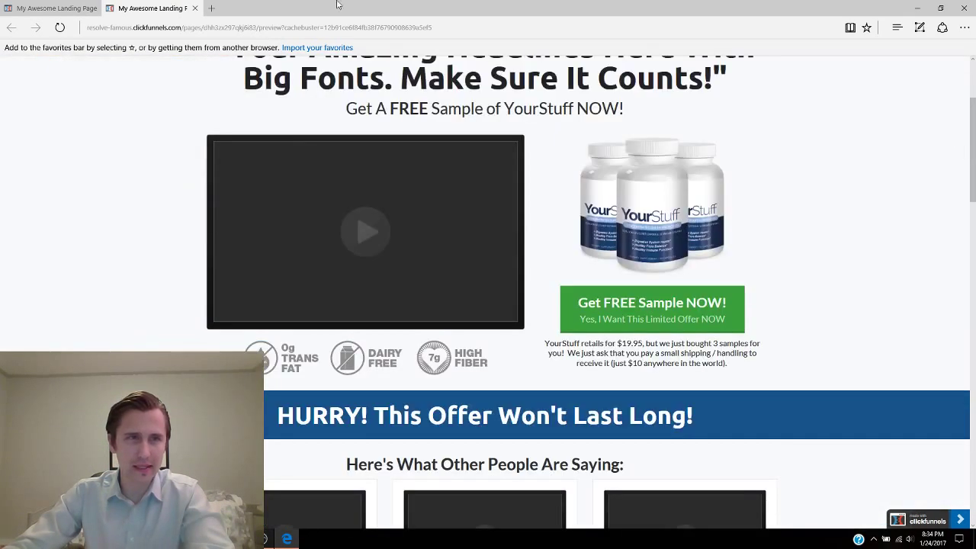
{"action": "left_click", "coordinate": [196, 8]}
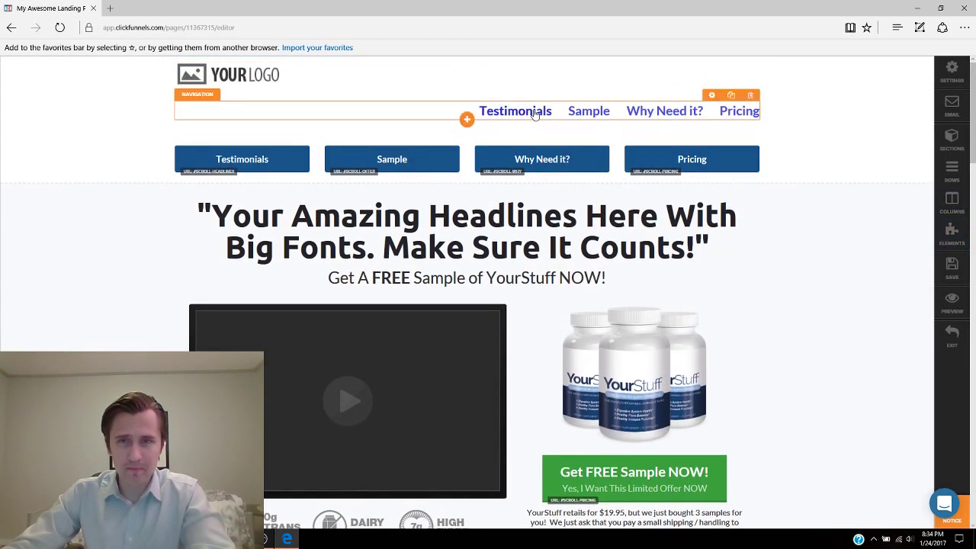
Copy the section ID from the settings of the blue HEADLINES section above the testimonials
{"action": "left_click", "coordinate": [710, 96]}
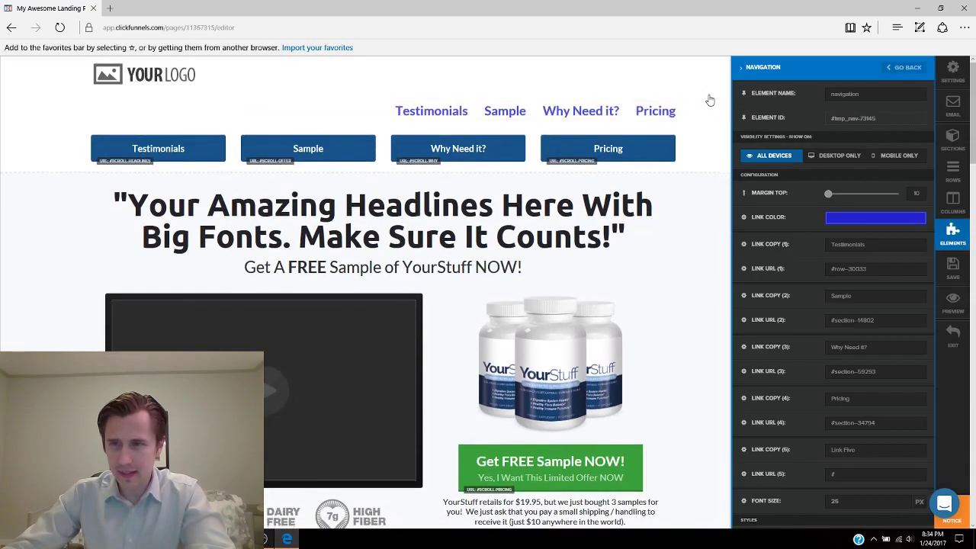
{"action": "scroll", "coordinate": [853, 142], "scroll_direction": "down", "scroll_amount": 10}
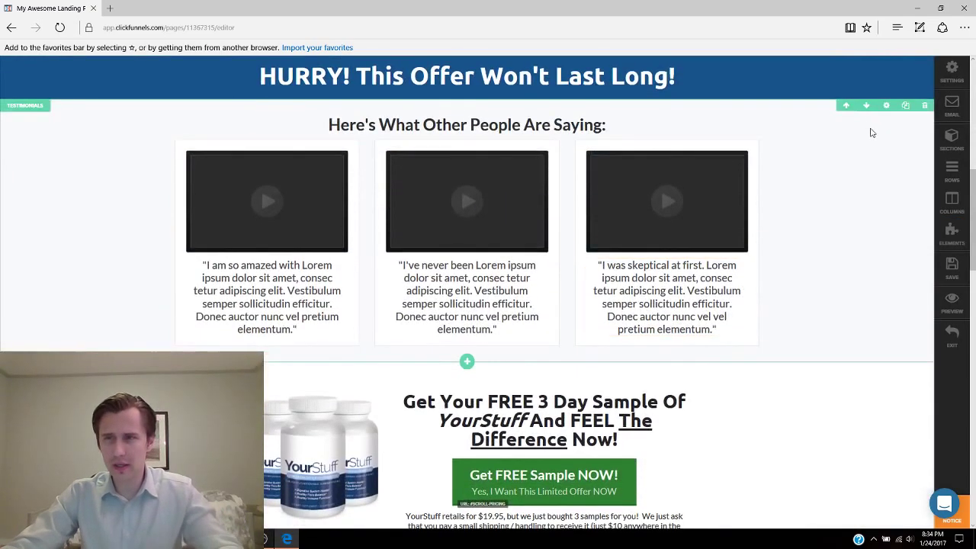
{"action": "scroll", "coordinate": [869, 131], "scroll_direction": "up", "scroll_amount": 1}
{"action": "left_click", "coordinate": [886, 128]}
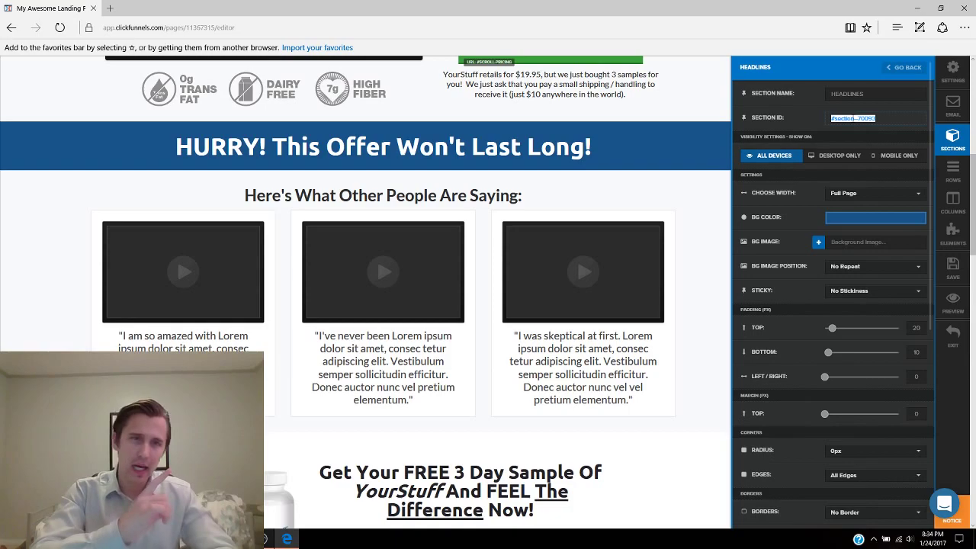
{"action": "left_click", "coordinate": [638, 145]}
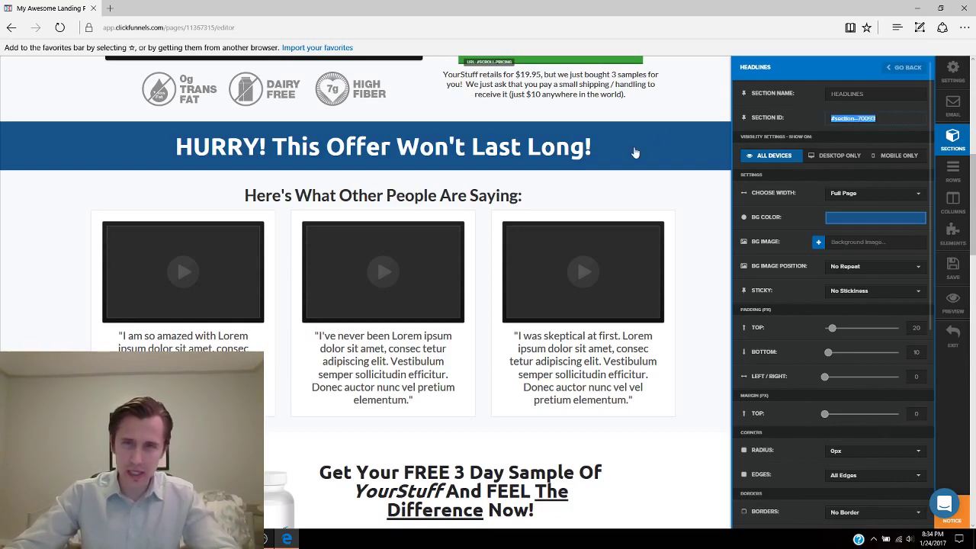
Set the navigation element's Testimonials link URL to #section--70093 and save the page
{"action": "scroll", "coordinate": [715, 222], "scroll_direction": "up", "scroll_amount": 5}
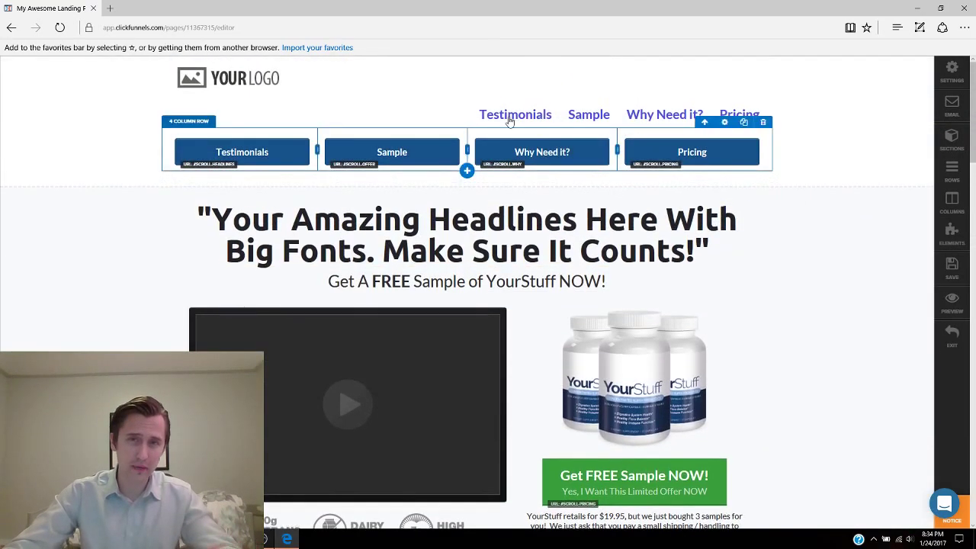
{"action": "left_click", "coordinate": [713, 100]}
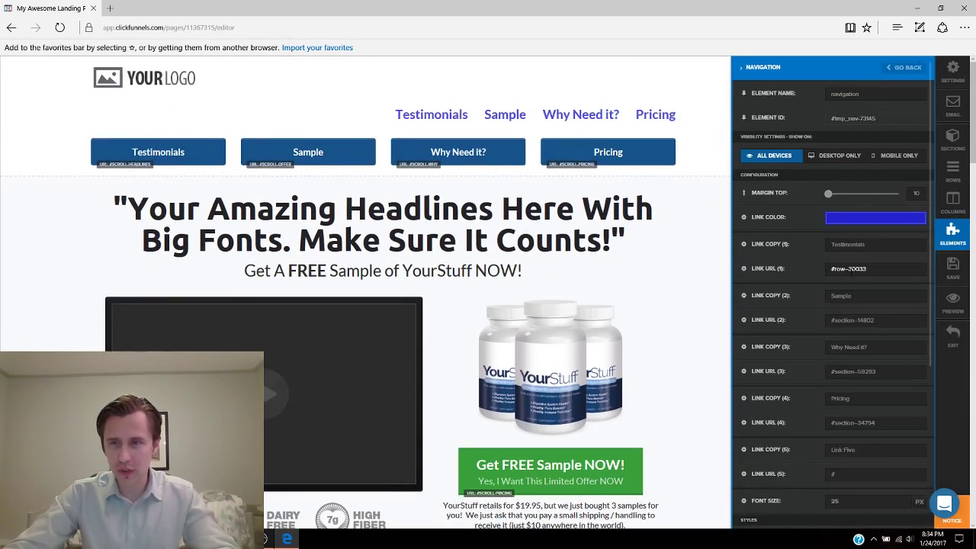
{"action": "left_click", "coordinate": [963, 271]}
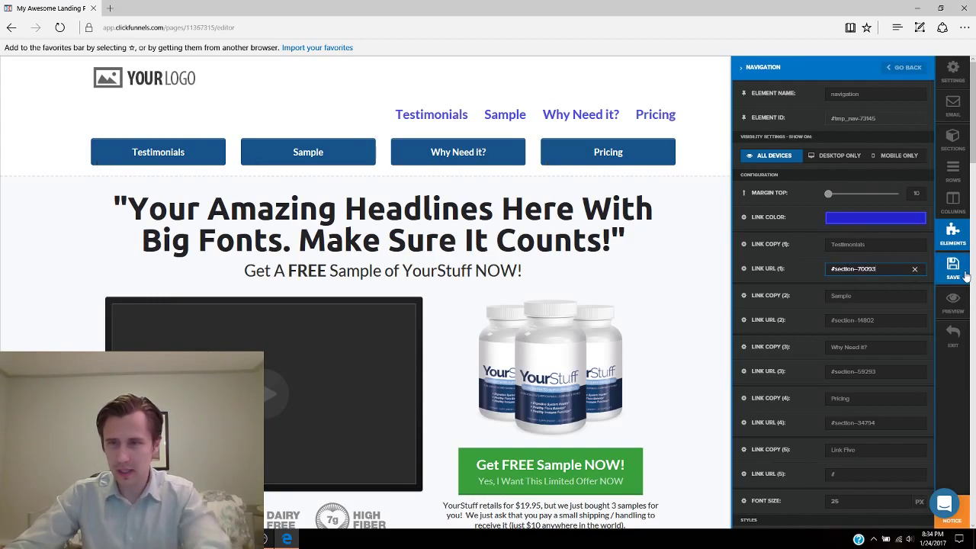
Preview the page to test the Testimonials text link and the Sample button, and return to the editor with the navigation settings closed
{"action": "left_click", "coordinate": [951, 309]}
{"action": "left_click", "coordinate": [522, 119]}
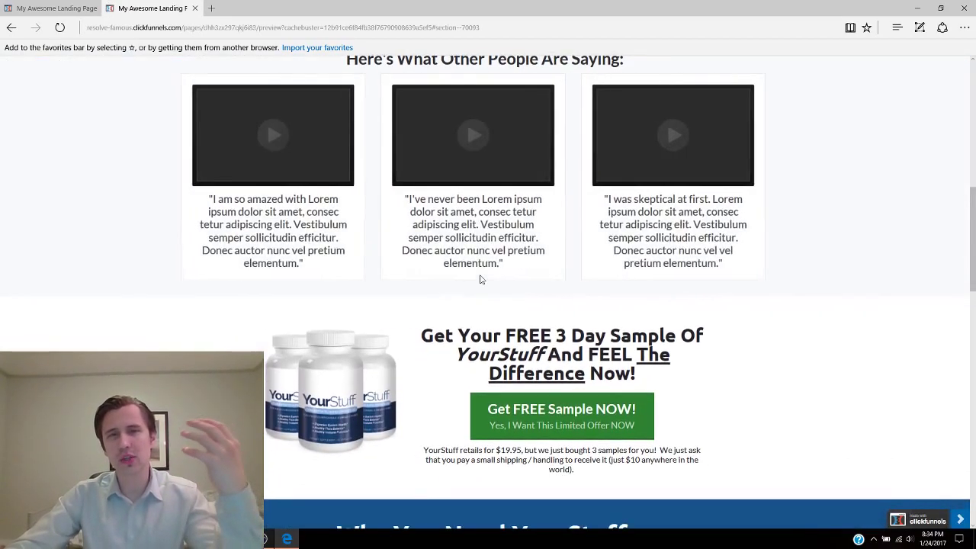
{"action": "scroll", "coordinate": [481, 280], "scroll_direction": "up", "scroll_amount": 5}
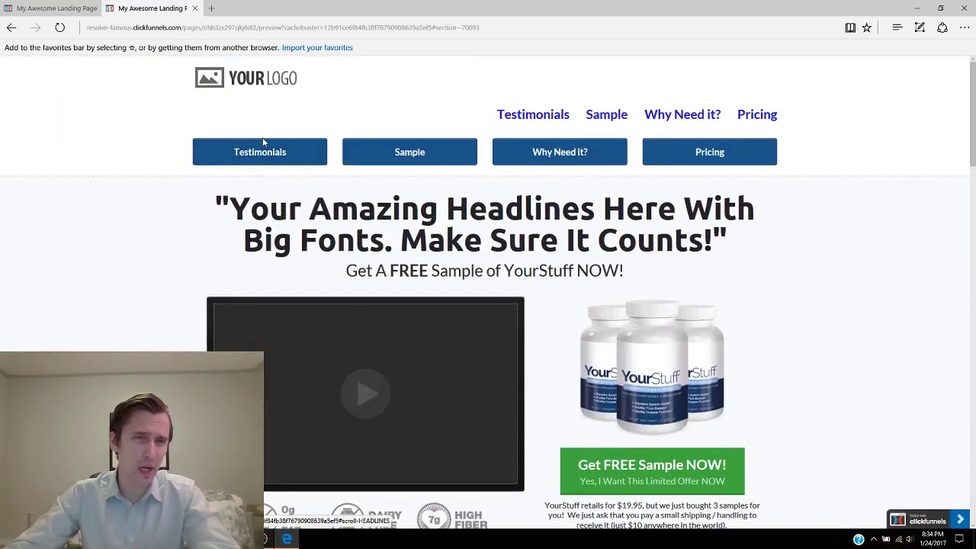
{"action": "left_click", "coordinate": [414, 152]}
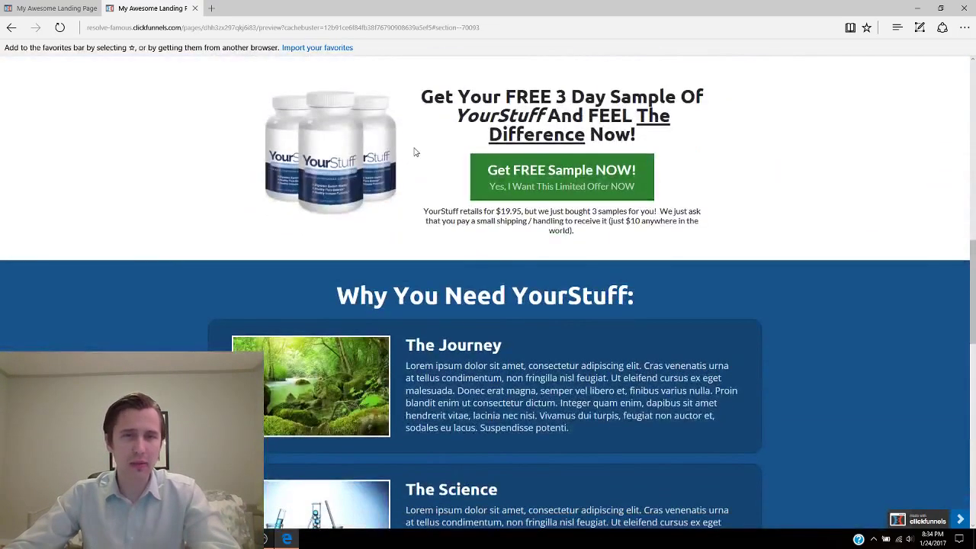
{"action": "scroll", "coordinate": [341, 155], "scroll_direction": "up", "scroll_amount": 10}
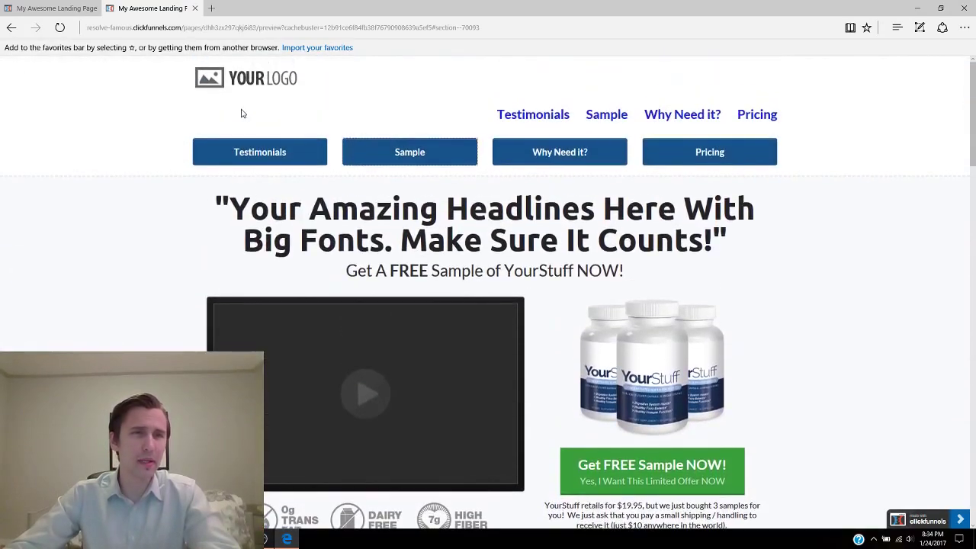
{"action": "left_click", "coordinate": [196, 8]}
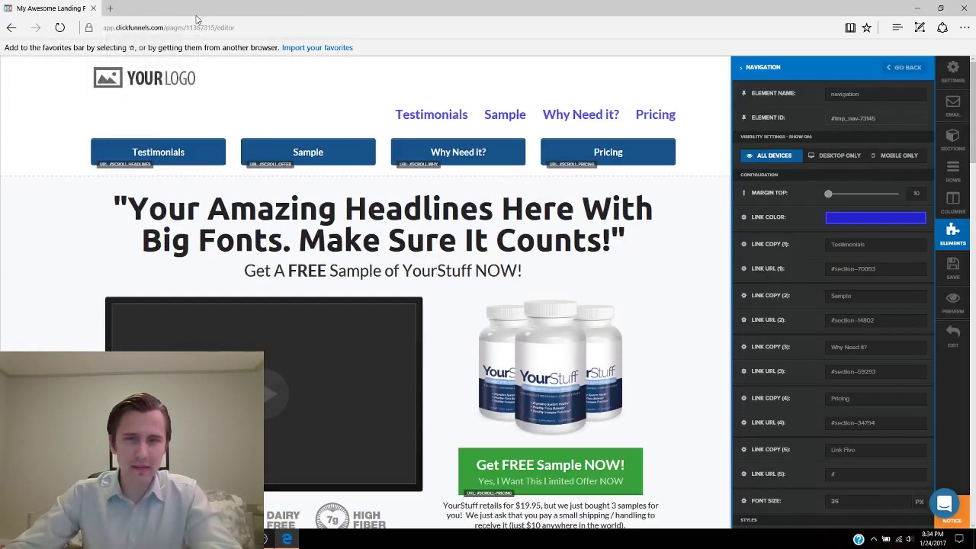
{"action": "left_click", "coordinate": [691, 265]}
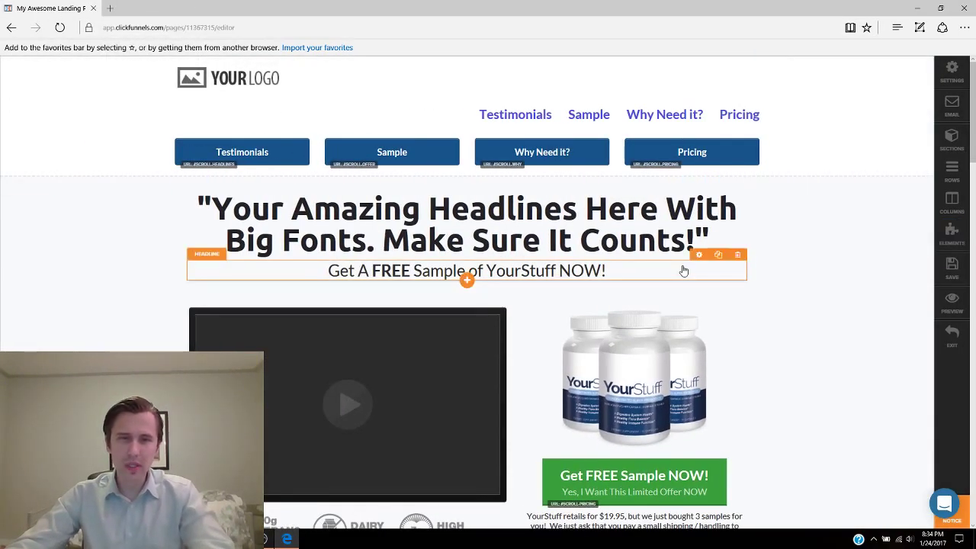